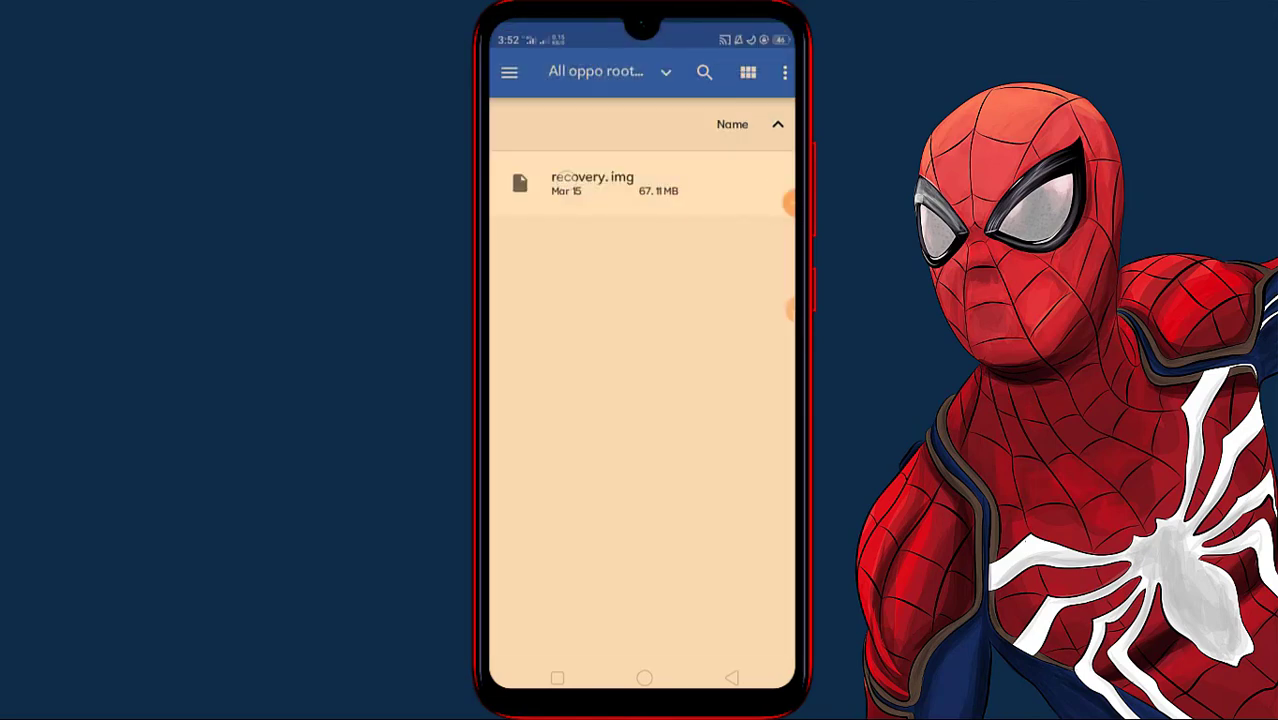
# Choose recovery.img from the All oppo root file folder and start patching it in Magisk.
pyautogui.click(592, 183)
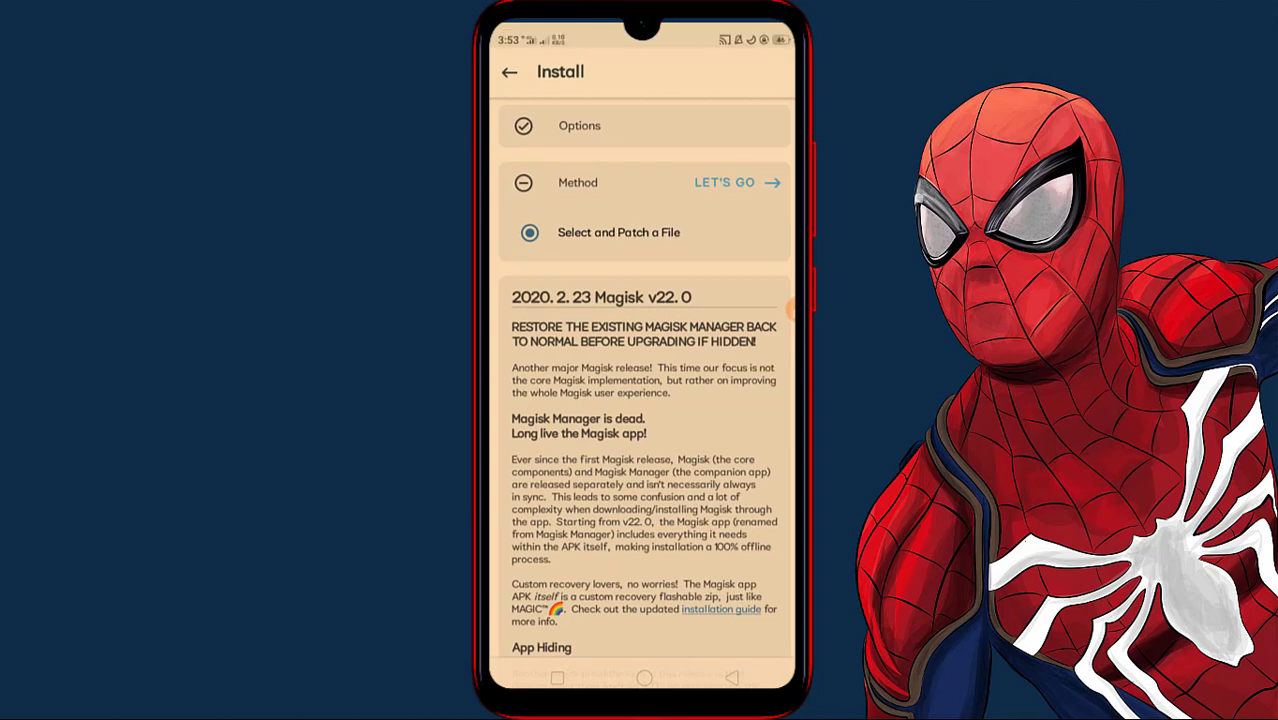
pyautogui.click(737, 182)
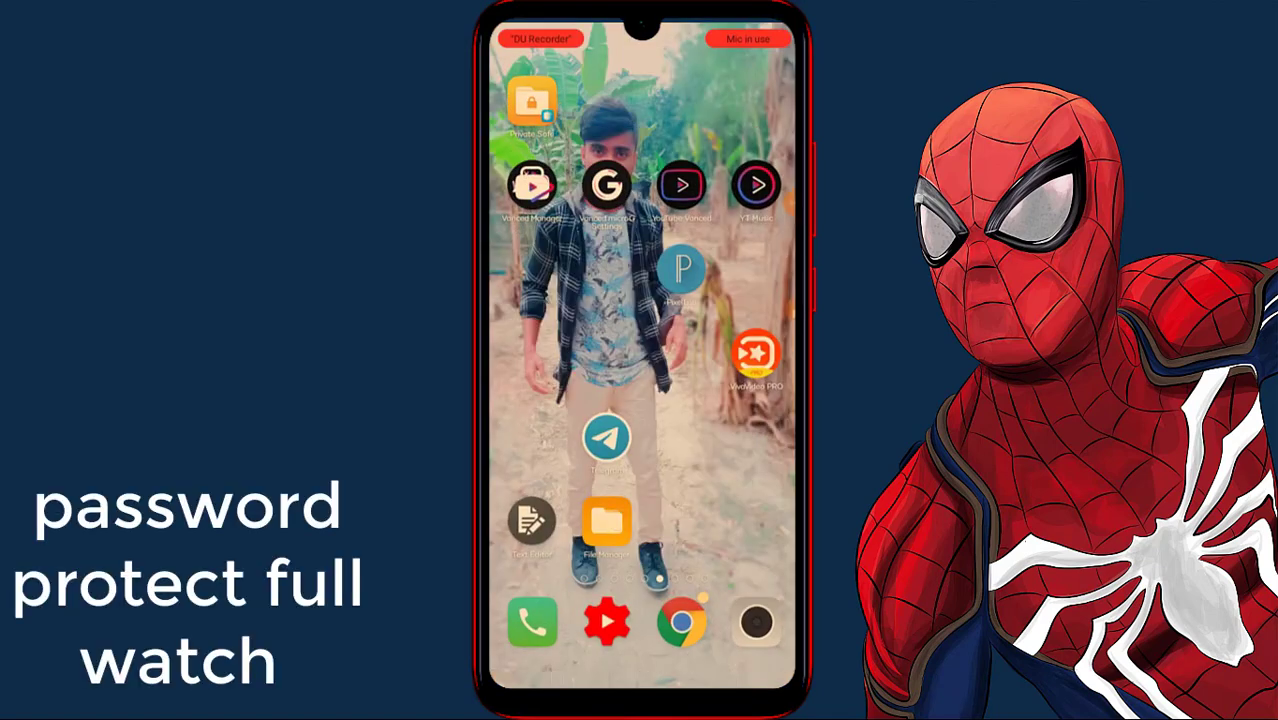
# Browse to the Download folder in the phone's storage and locate the magisk_patched image files.
pyautogui.click(607, 520)
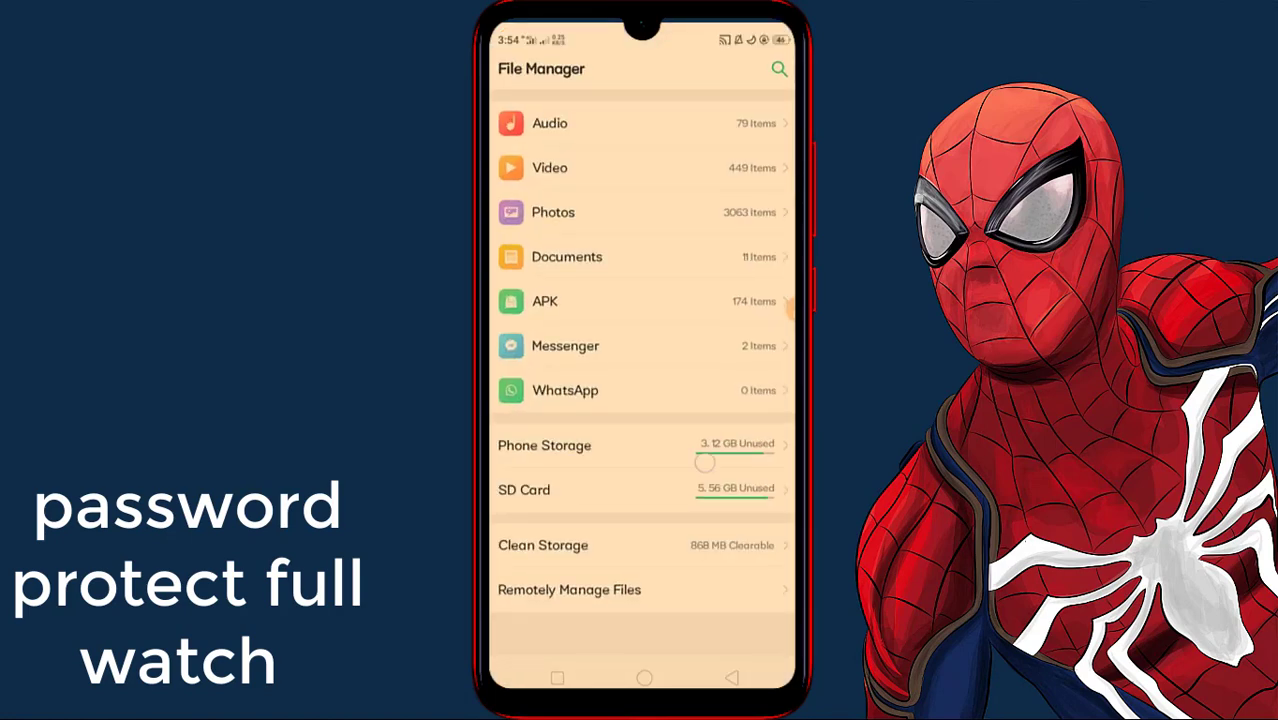
pyautogui.click(704, 463)
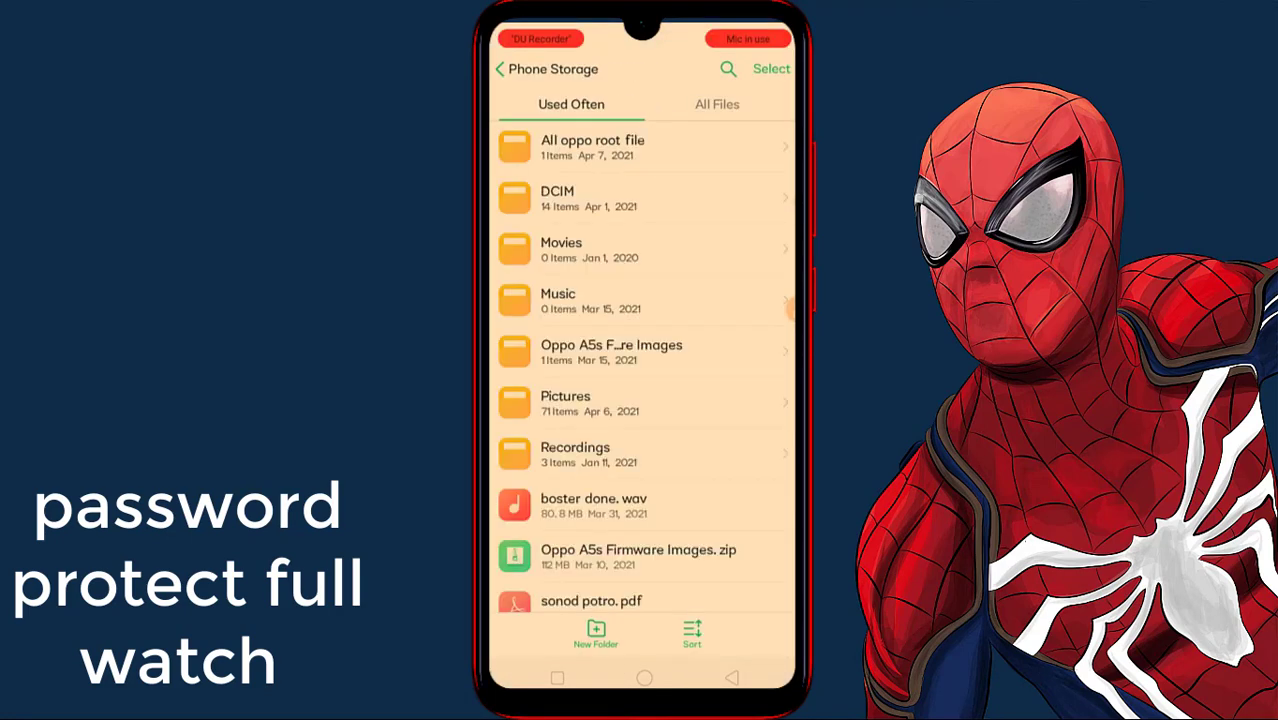
pyautogui.moveTo(700, 350); pyautogui.dragTo(560, 350)
pyautogui.scroll(-3, 739, 505)
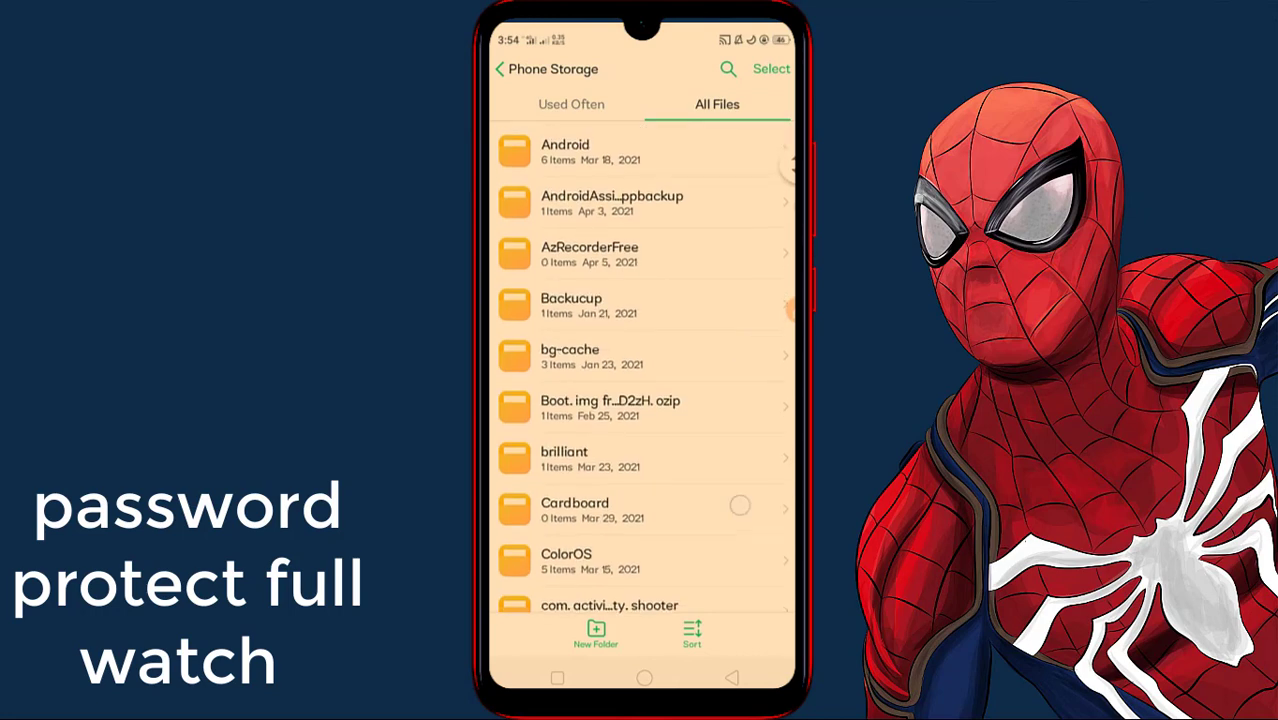
pyautogui.scroll(-5, 739, 505)
pyautogui.click(702, 428)
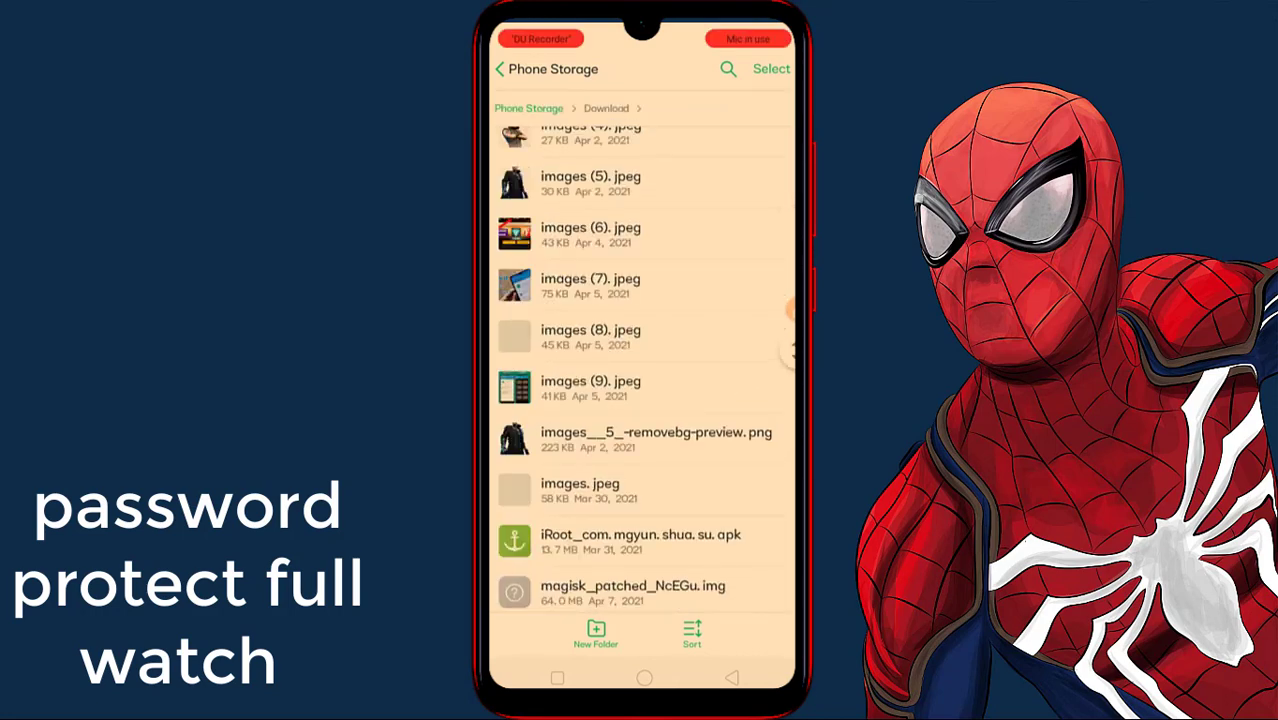
pyautogui.scroll(-2, 750, 389)
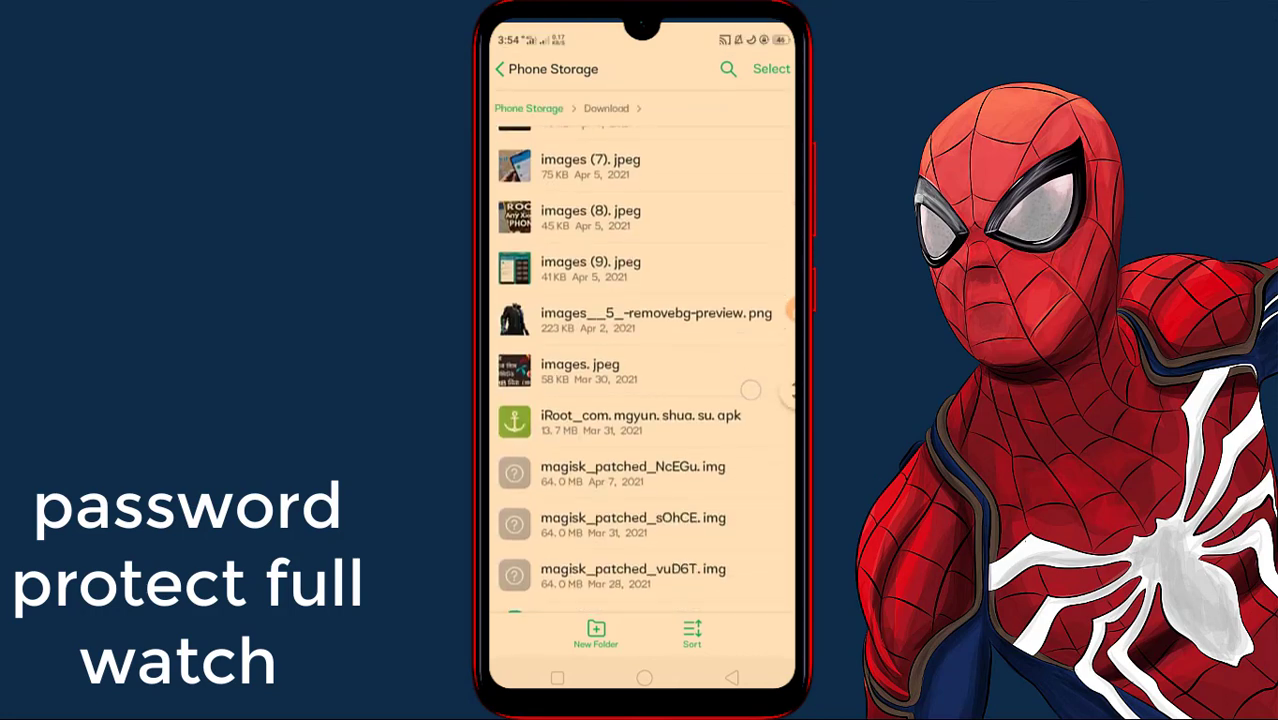
pyautogui.scroll(2, 739, 553)
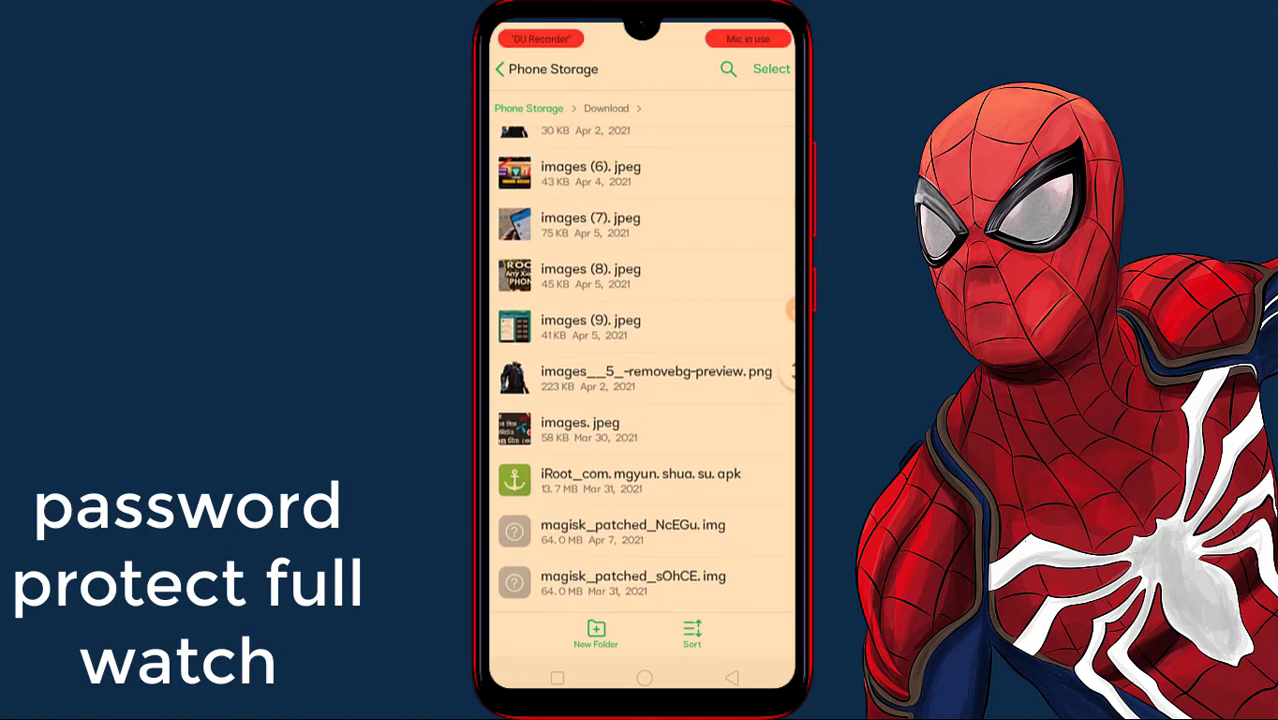
pyautogui.click(789, 310)
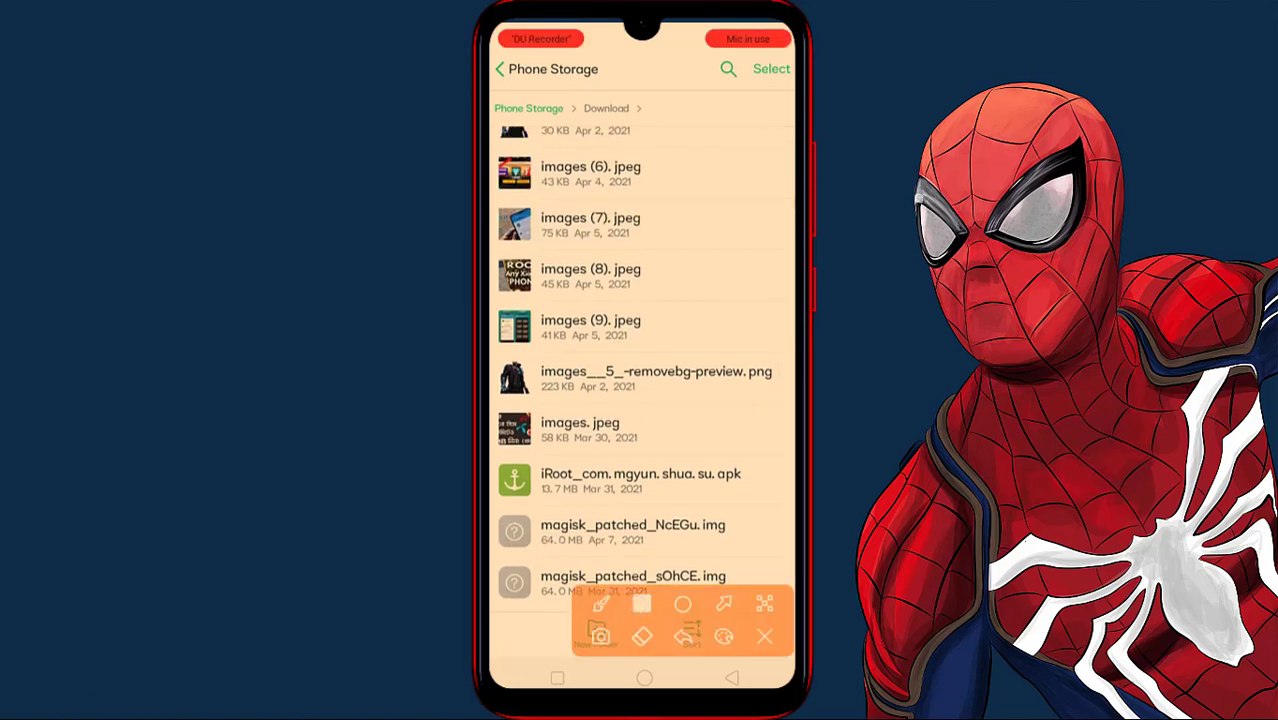
pyautogui.moveTo(504, 515)
pyautogui.mouseDown()
pyautogui.moveTo(580, 558)
pyautogui.moveTo(770, 543)
pyautogui.moveTo(784, 528)
pyautogui.moveTo(779, 601)
pyautogui.mouseUp()
pyautogui.click(764, 636)
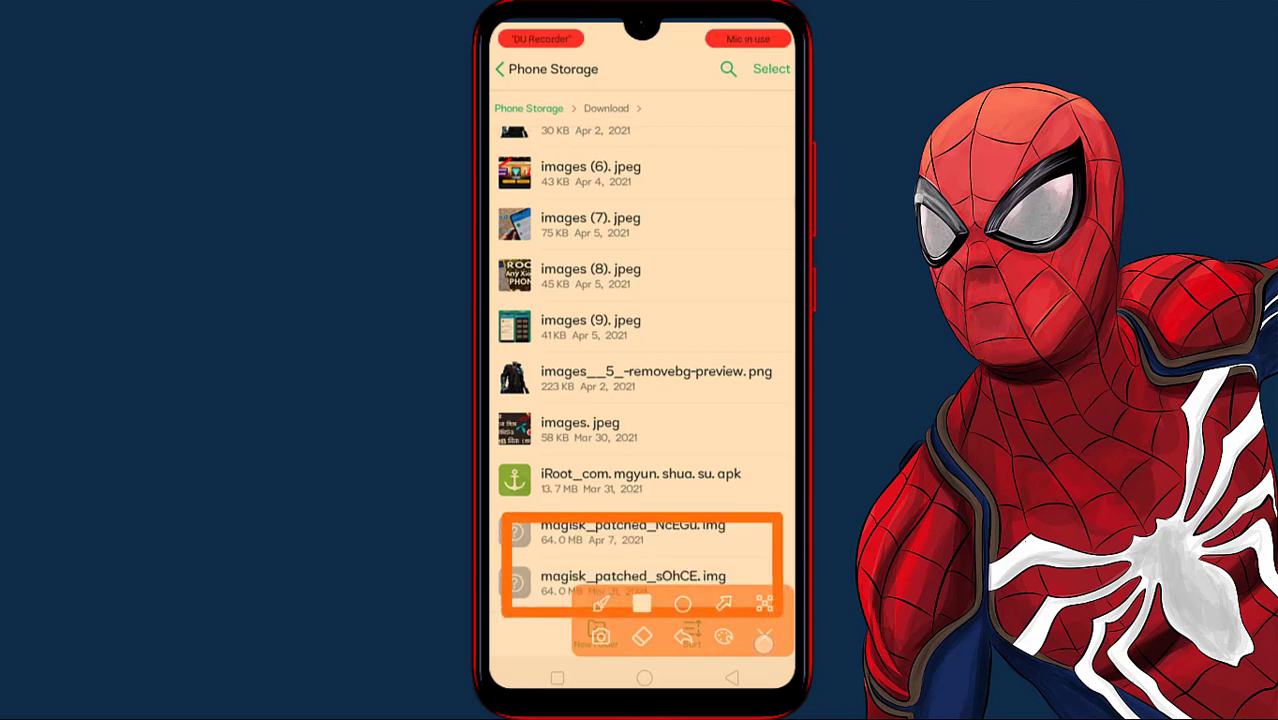
pyautogui.click(633, 531)
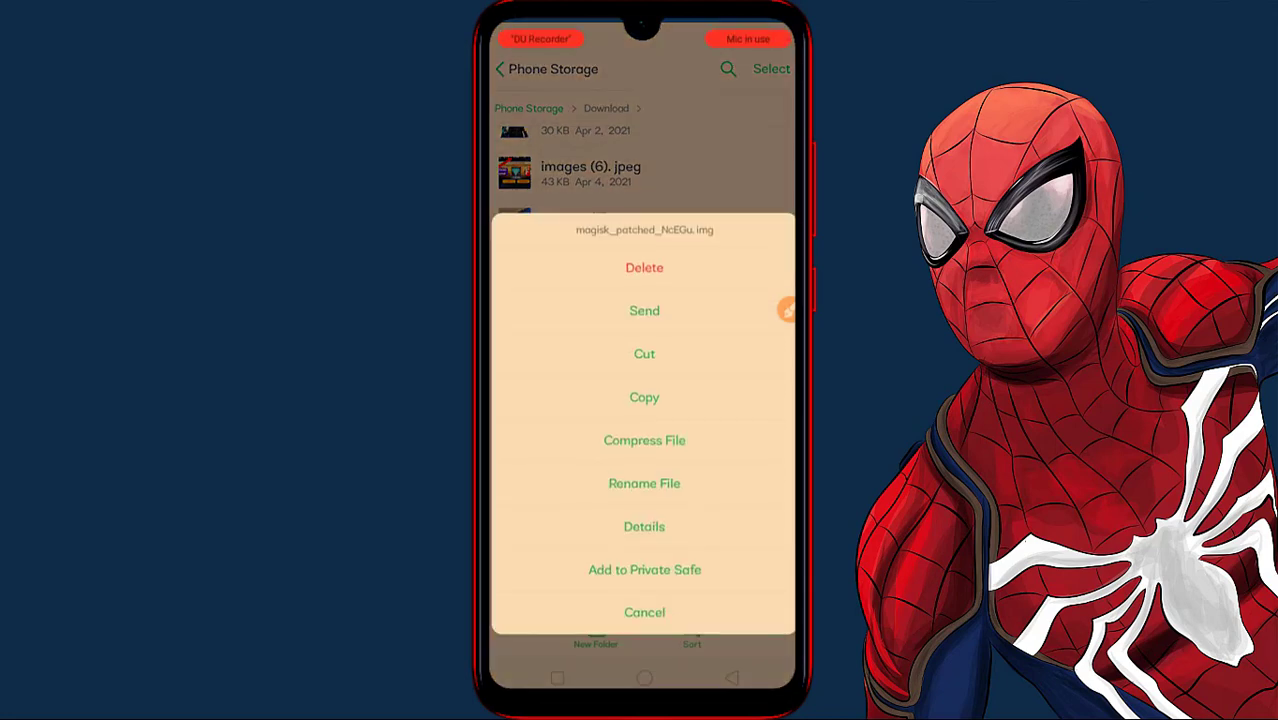
pyautogui.press('Escape')
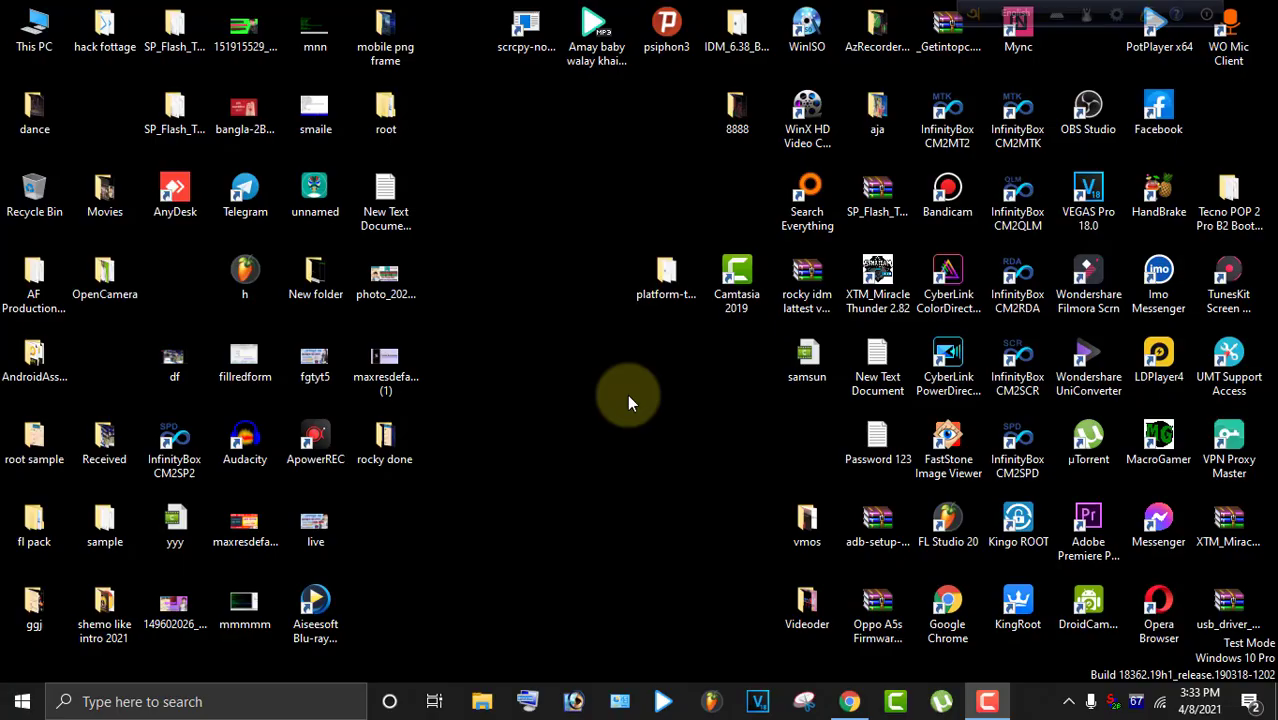
# Refresh the computer's desktop and open the OPPO A5s phone's internal shared storage from This PC.
pyautogui.rightClick(539, 310)
pyautogui.click(587, 361)
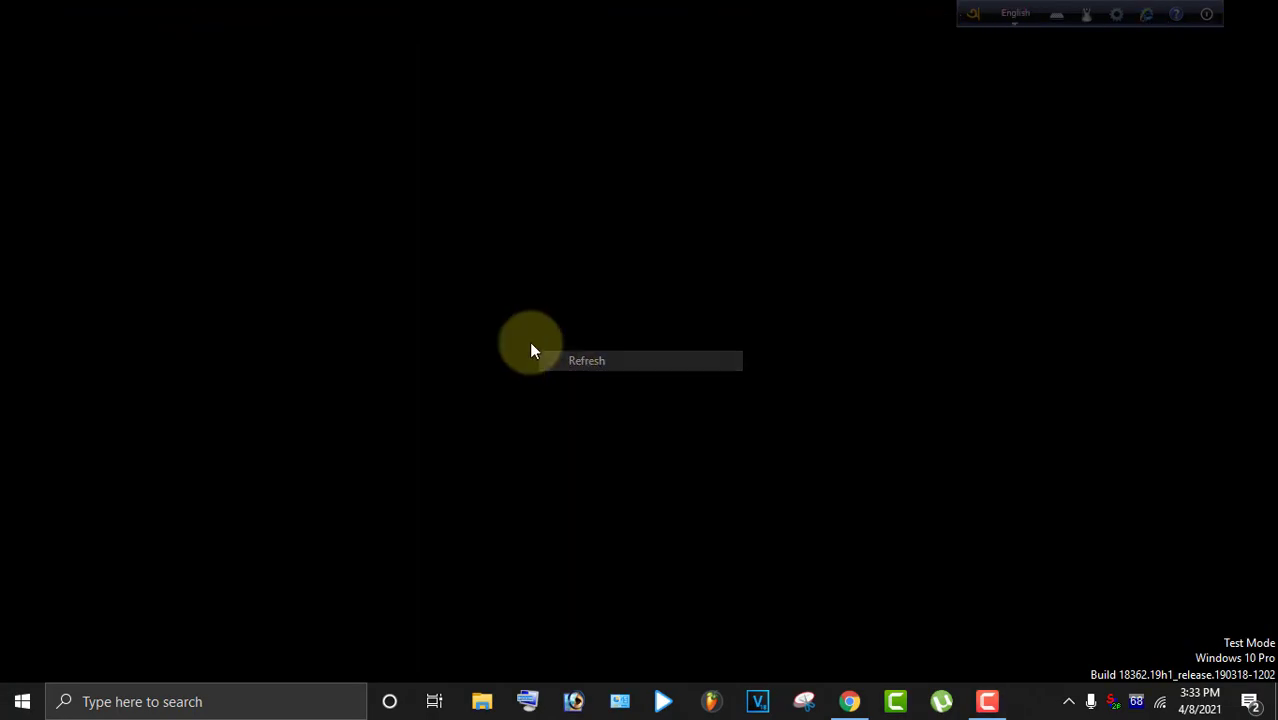
pyautogui.doubleClick(34, 38)
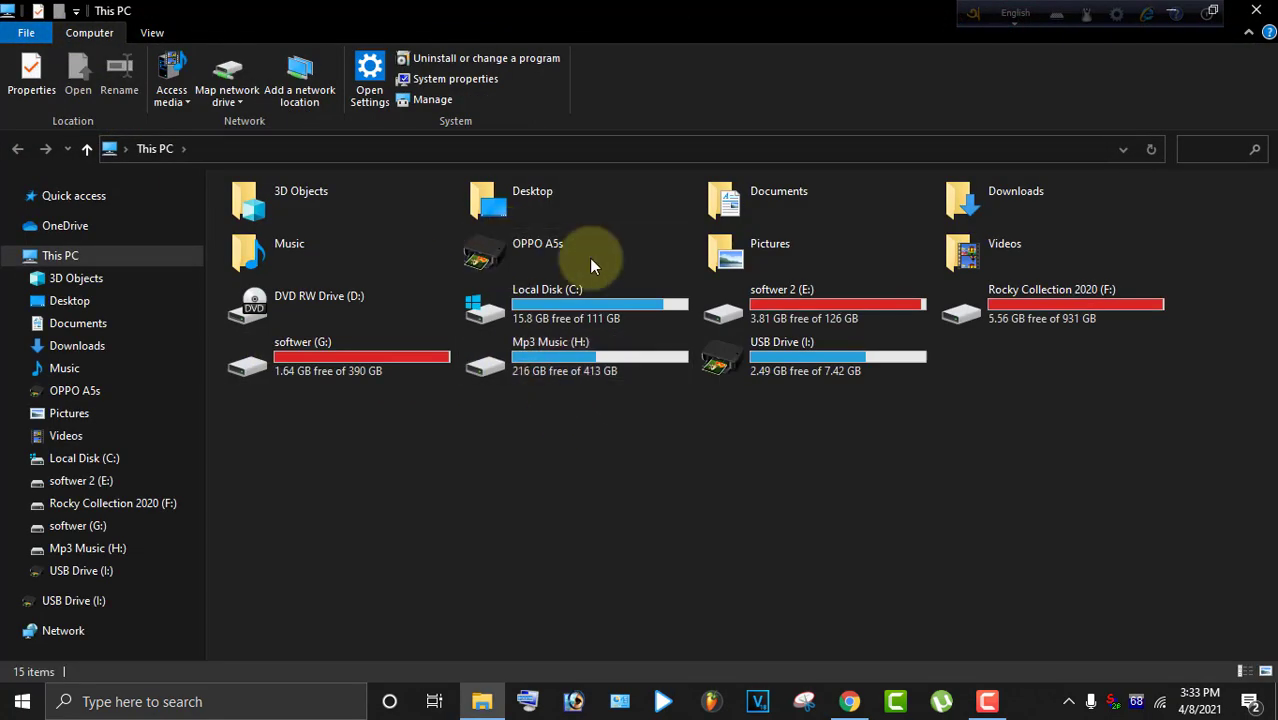
pyautogui.doubleClick(507, 255)
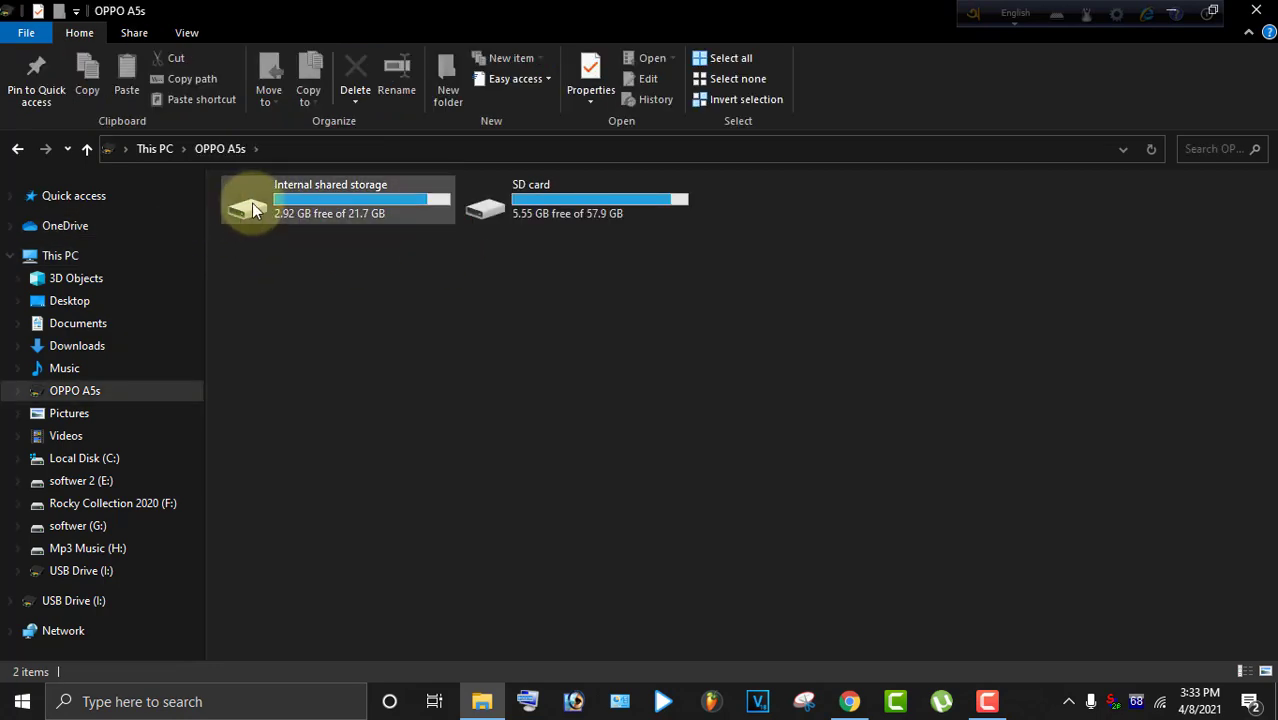
pyautogui.doubleClick(287, 205)
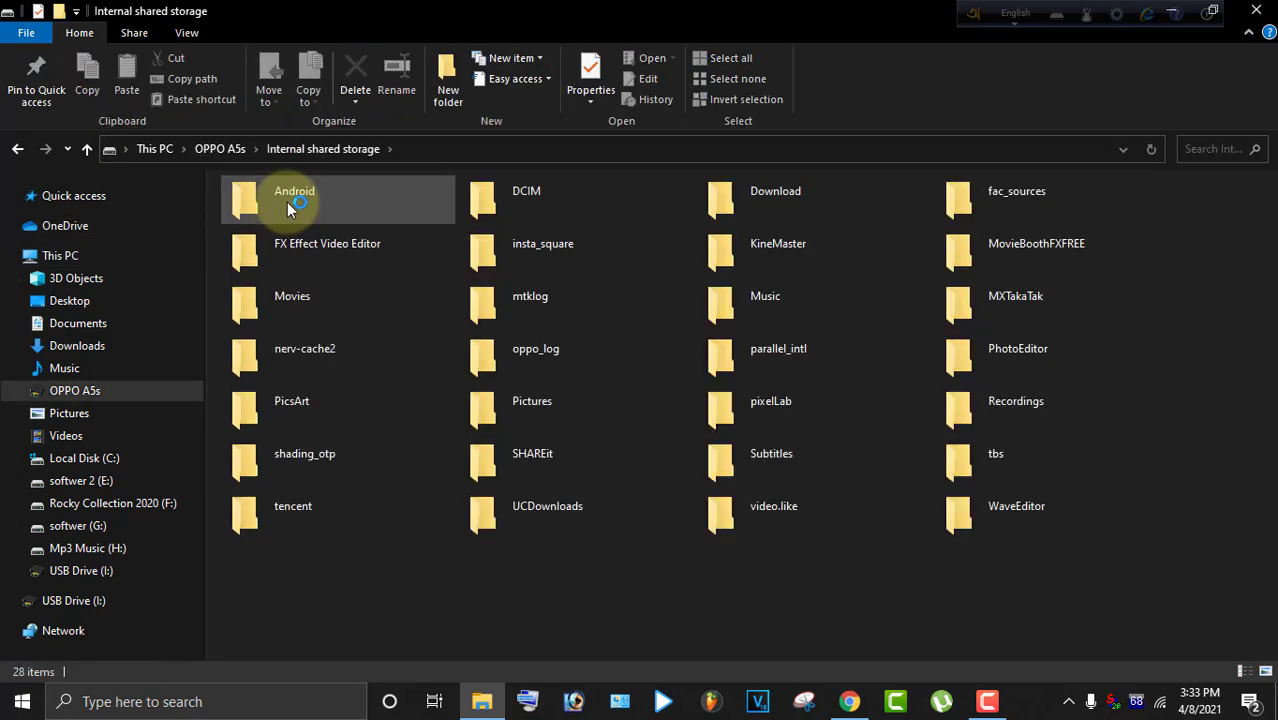
# Find and open the Download folder in the phone's internal shared storage.
pyautogui.scroll(-3, 575, 347)
pyautogui.scroll(-6, 575, 347)
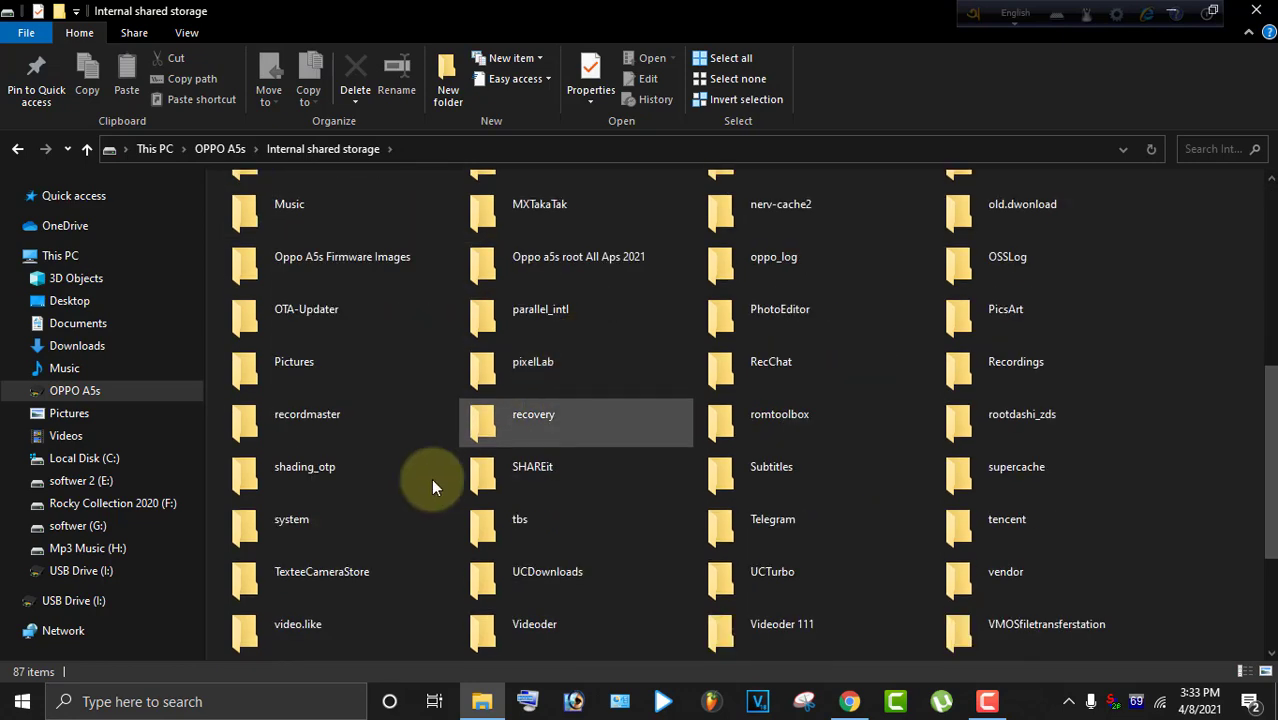
pyautogui.click(336, 434)
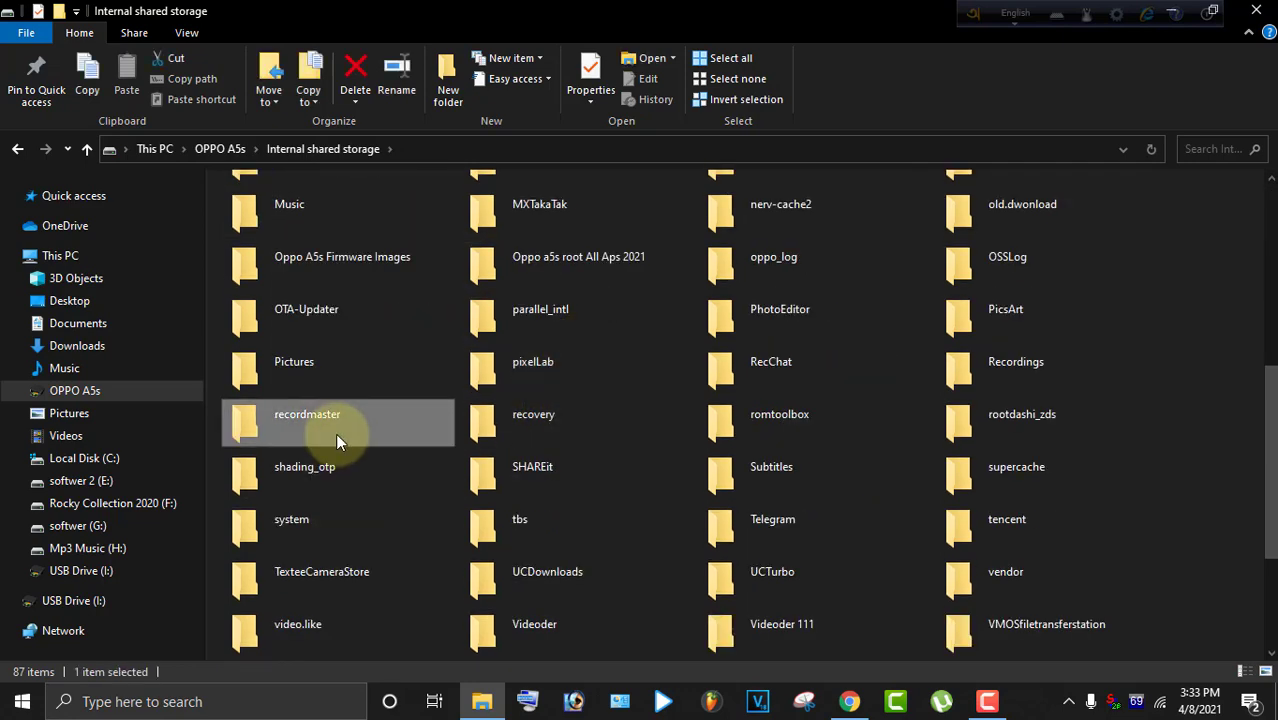
pyautogui.press('d')
pyautogui.press('d')
pyautogui.press('d')
pyautogui.press('d')
pyautogui.press('d')
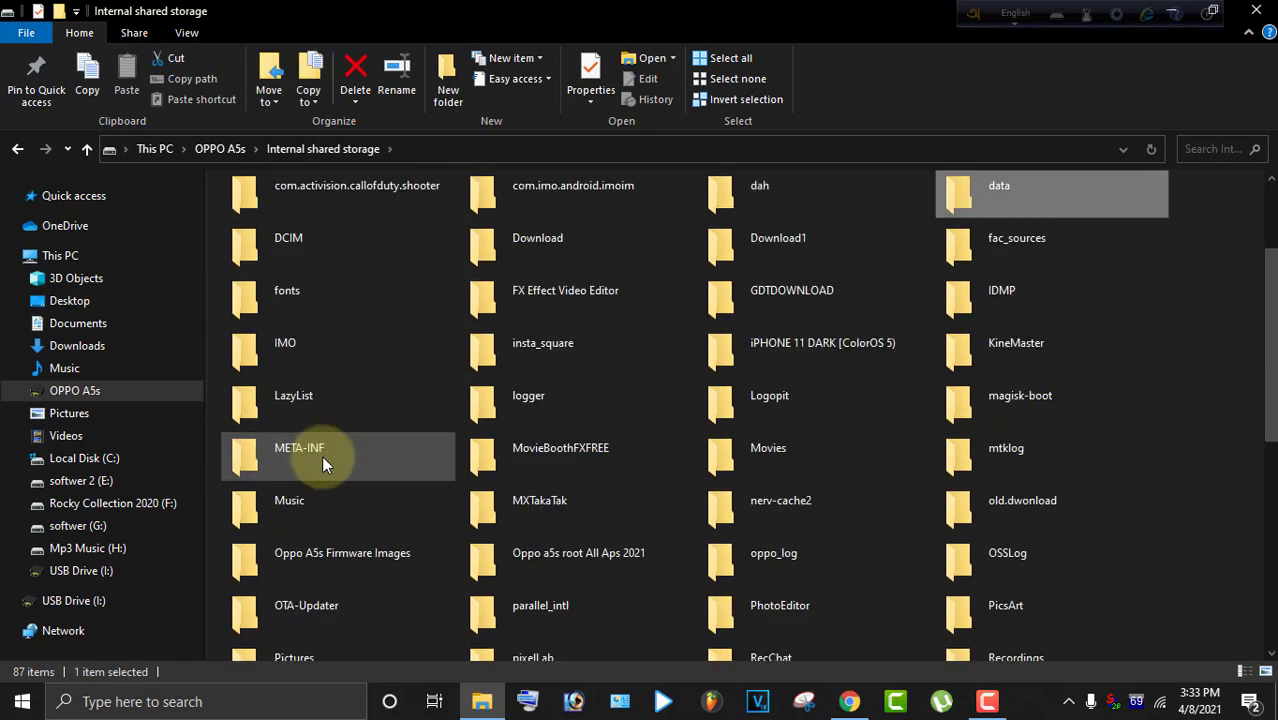
pyautogui.press('d')
pyautogui.press('d')
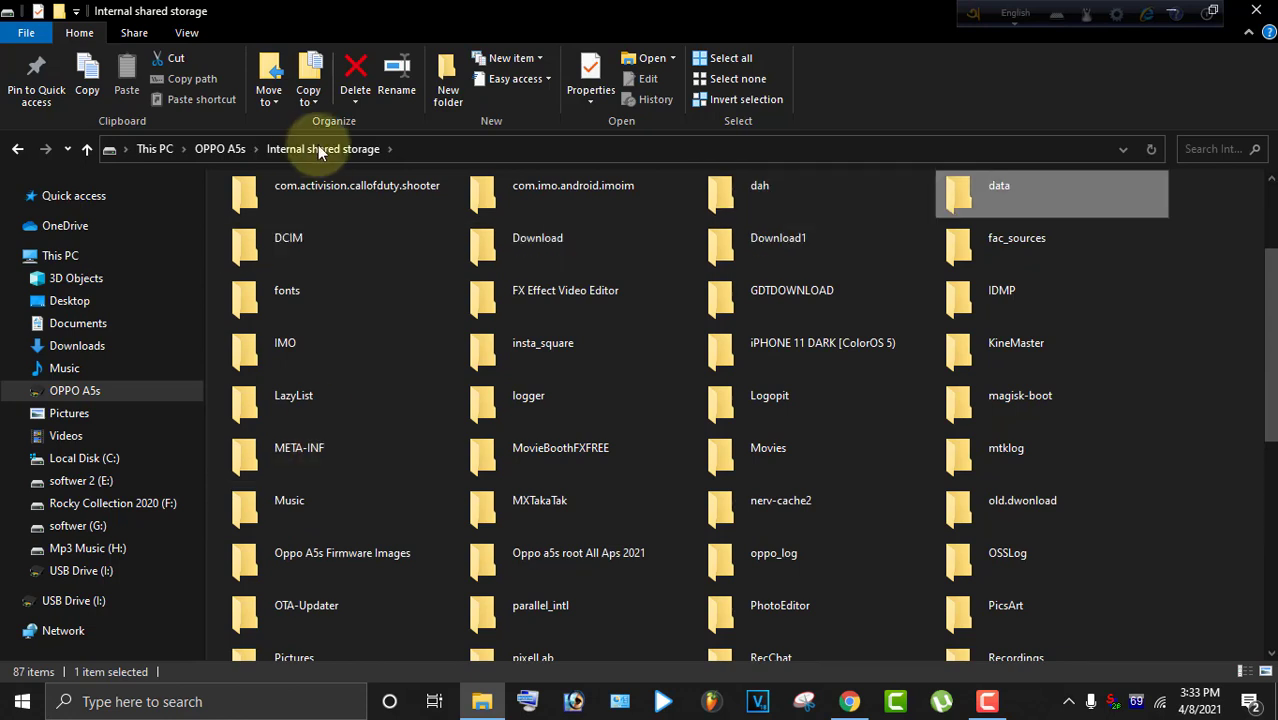
pyautogui.doubleClick(575, 230)
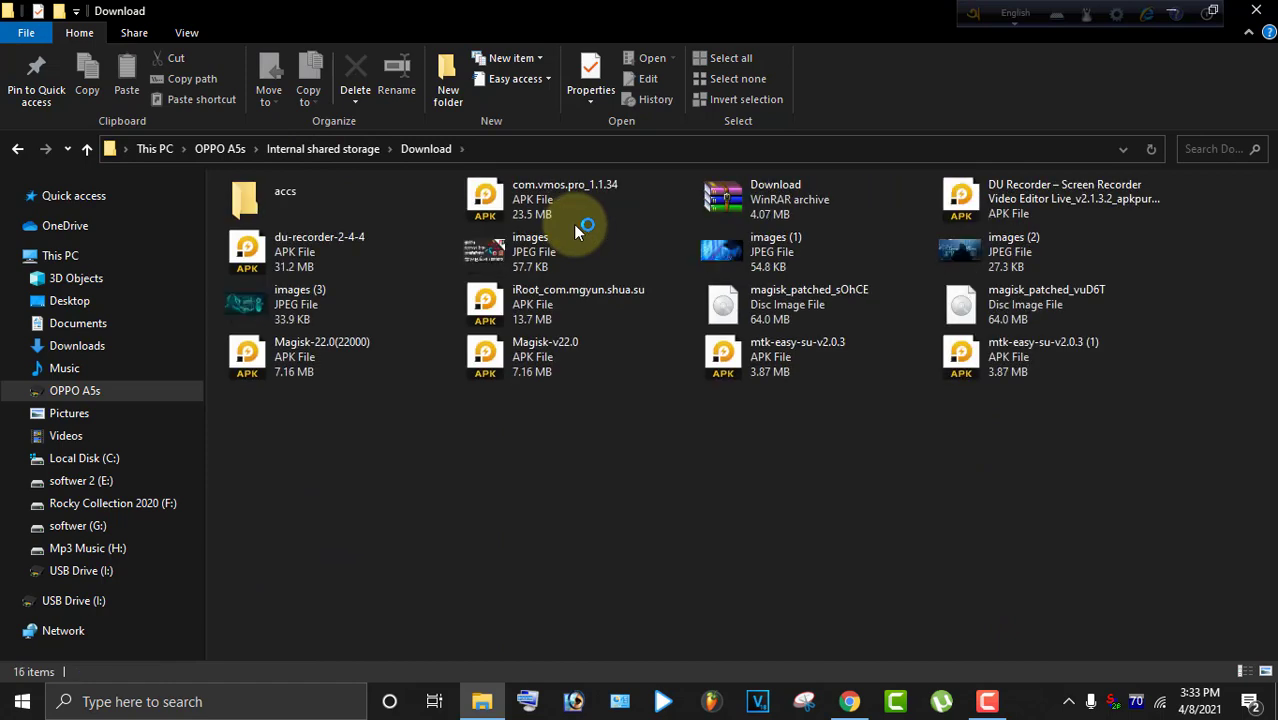
# Shrink the folder window and copy magisk_patched_sOhCE from the phone's Download folder to the desktop.
pyautogui.scroll(-2, 573, 234)
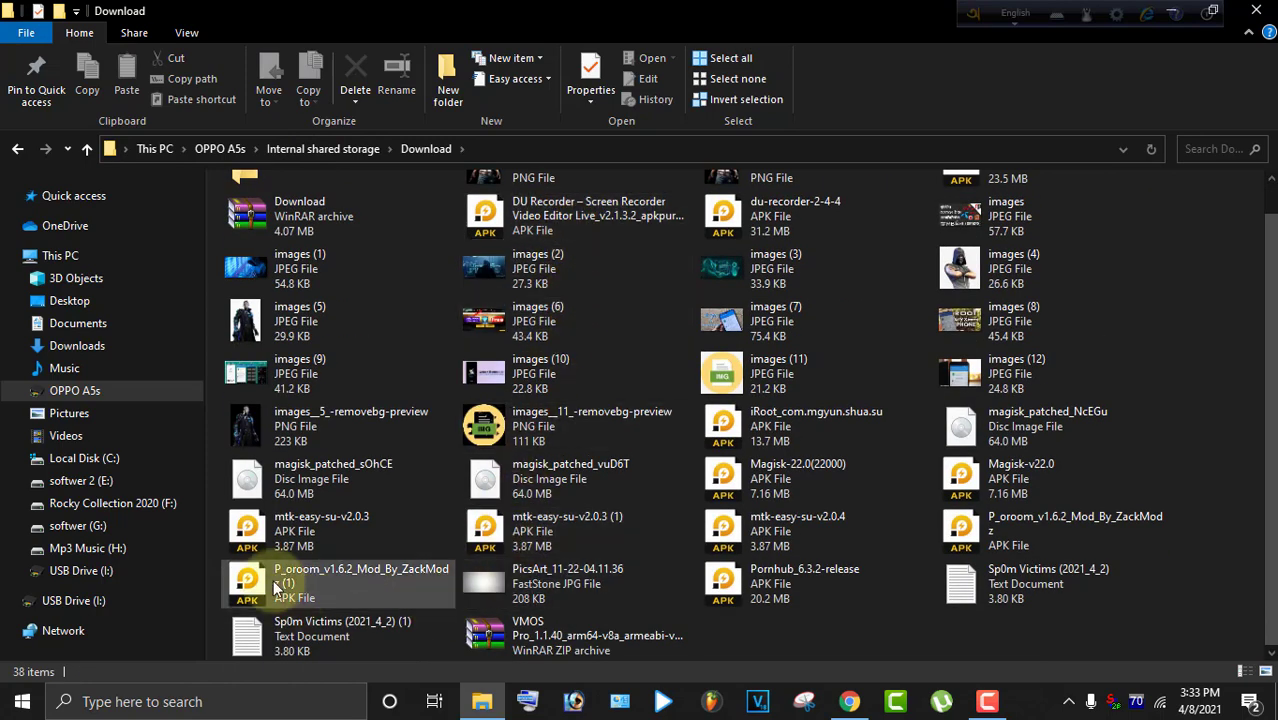
pyautogui.click(297, 484)
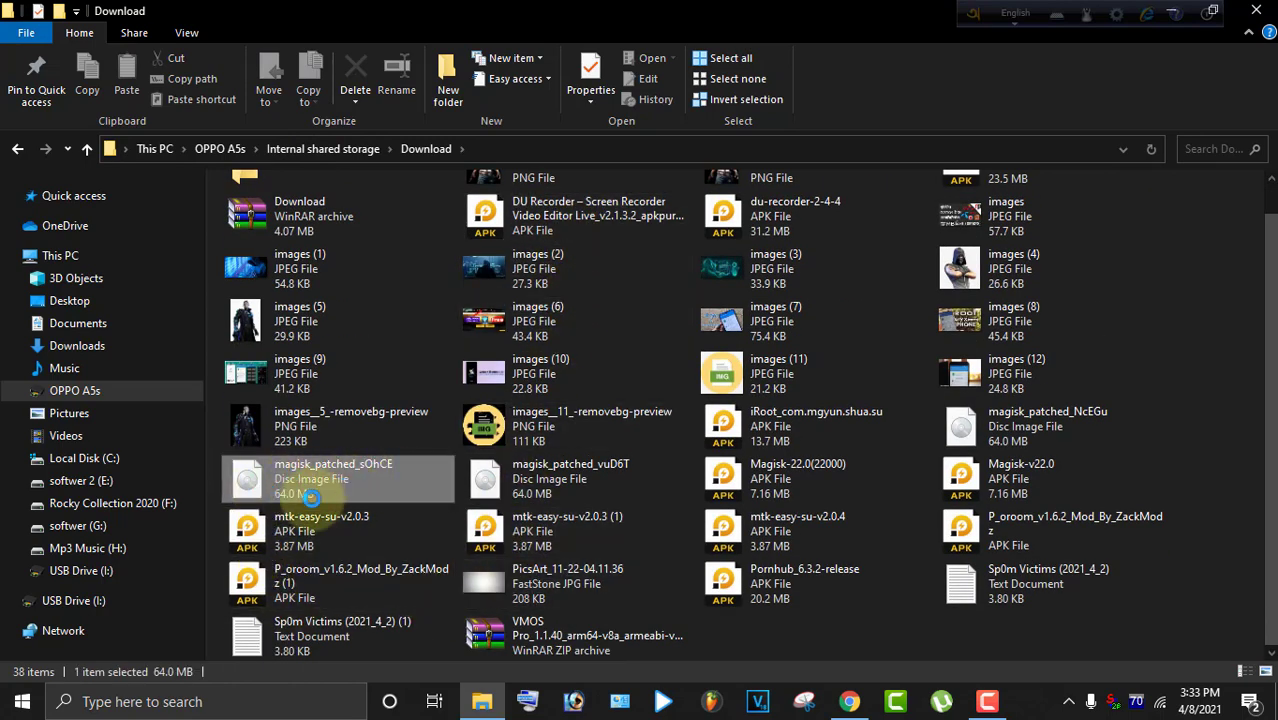
pyautogui.doubleClick(640, 12)
pyautogui.scroll(-3, 382, 540)
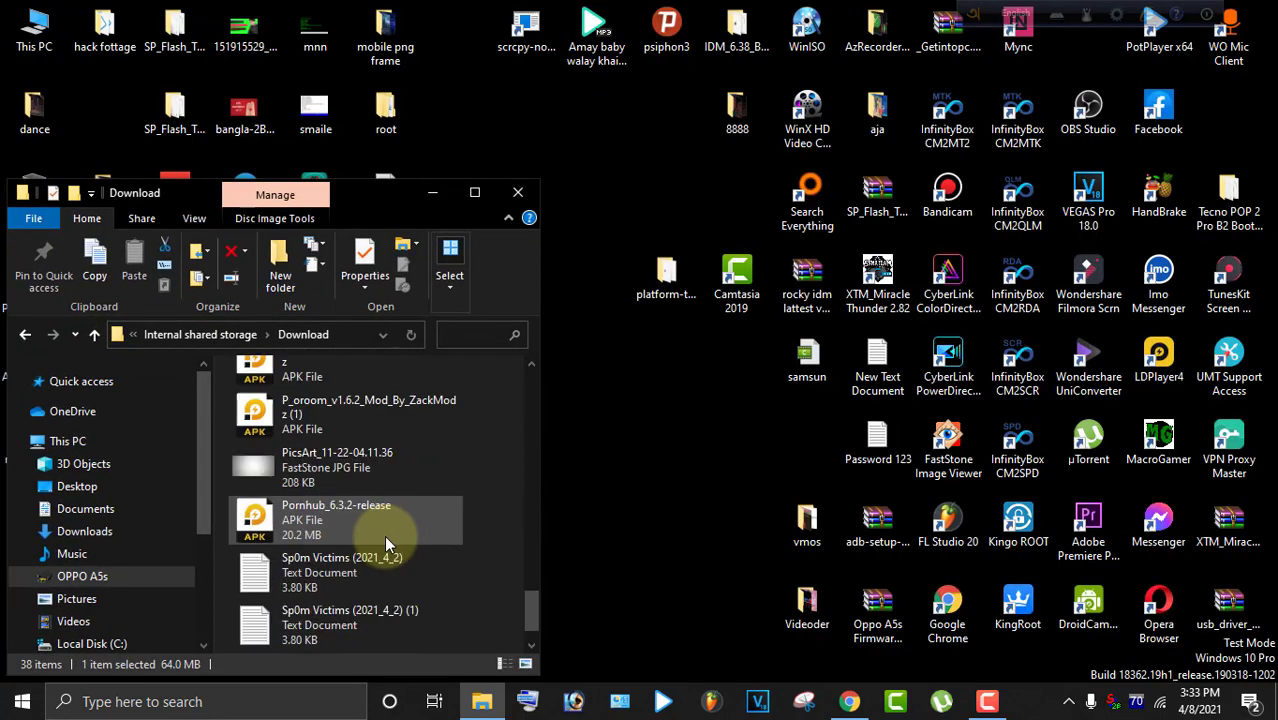
pyautogui.scroll(-3, 384, 535)
pyautogui.moveTo(378, 580); pyautogui.dragTo(672, 508)
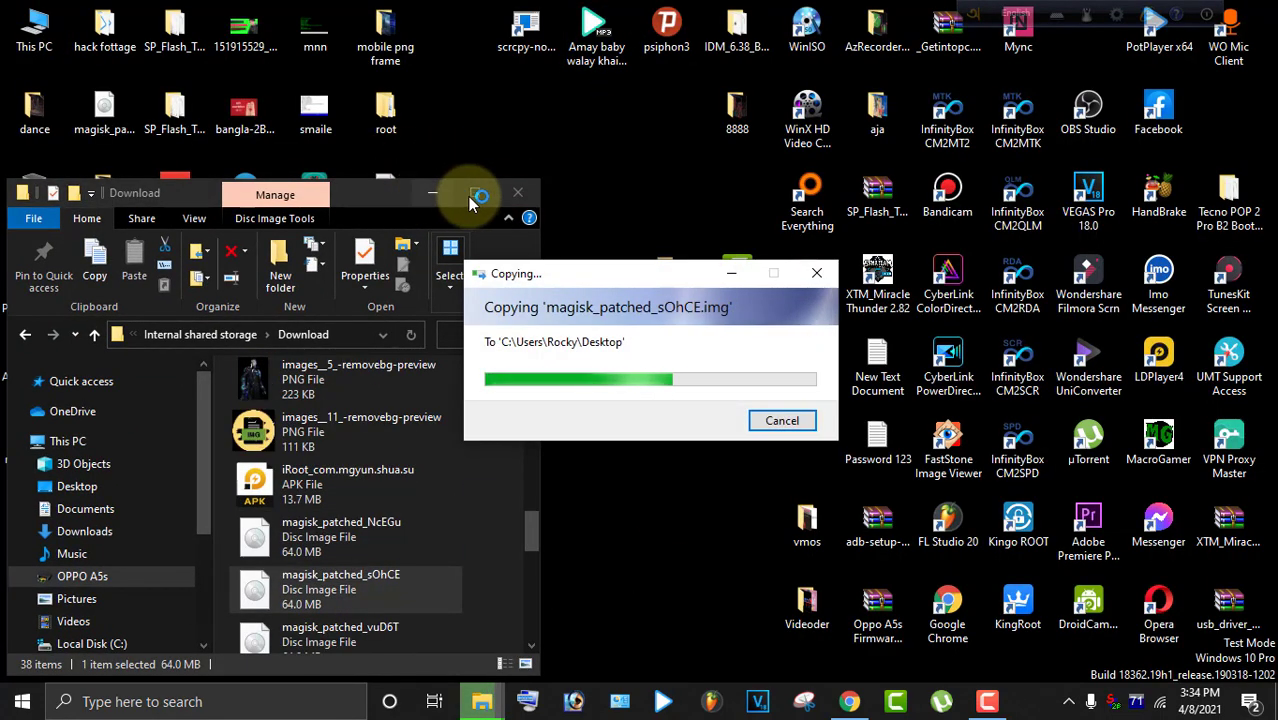
# Close the Download folder, move the magisk_patched_sOhCE file to a free spot beside the other desktop icons, and refresh the desktop.
pyautogui.click(516, 192)
pyautogui.rightClick(503, 162)
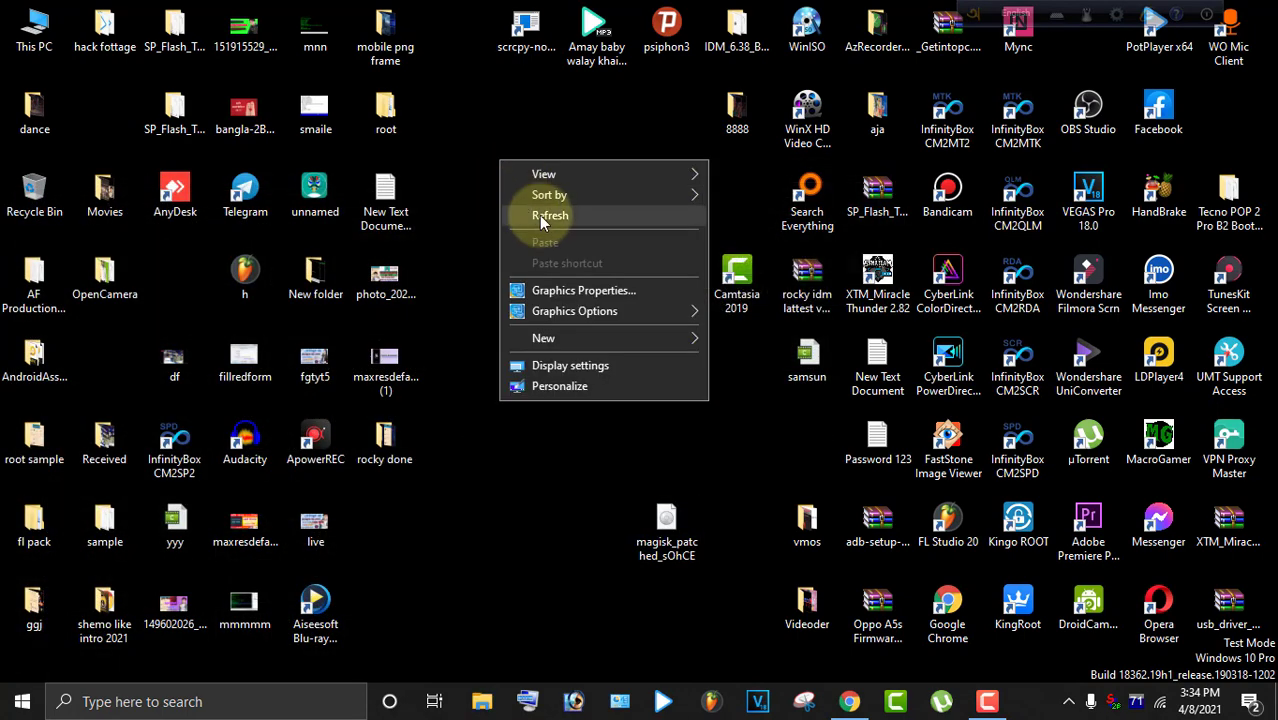
pyautogui.click(545, 213)
pyautogui.moveTo(699, 548); pyautogui.dragTo(490, 240)
pyautogui.rightClick(598, 452)
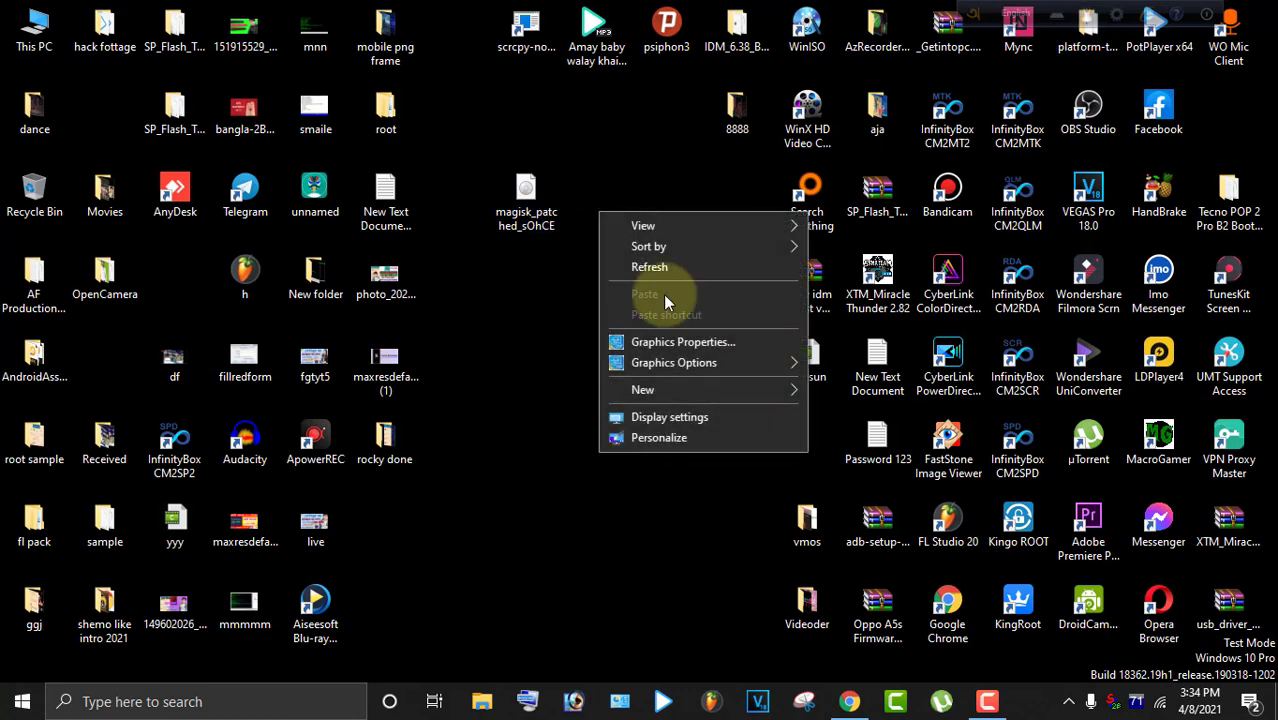
pyautogui.click(666, 264)
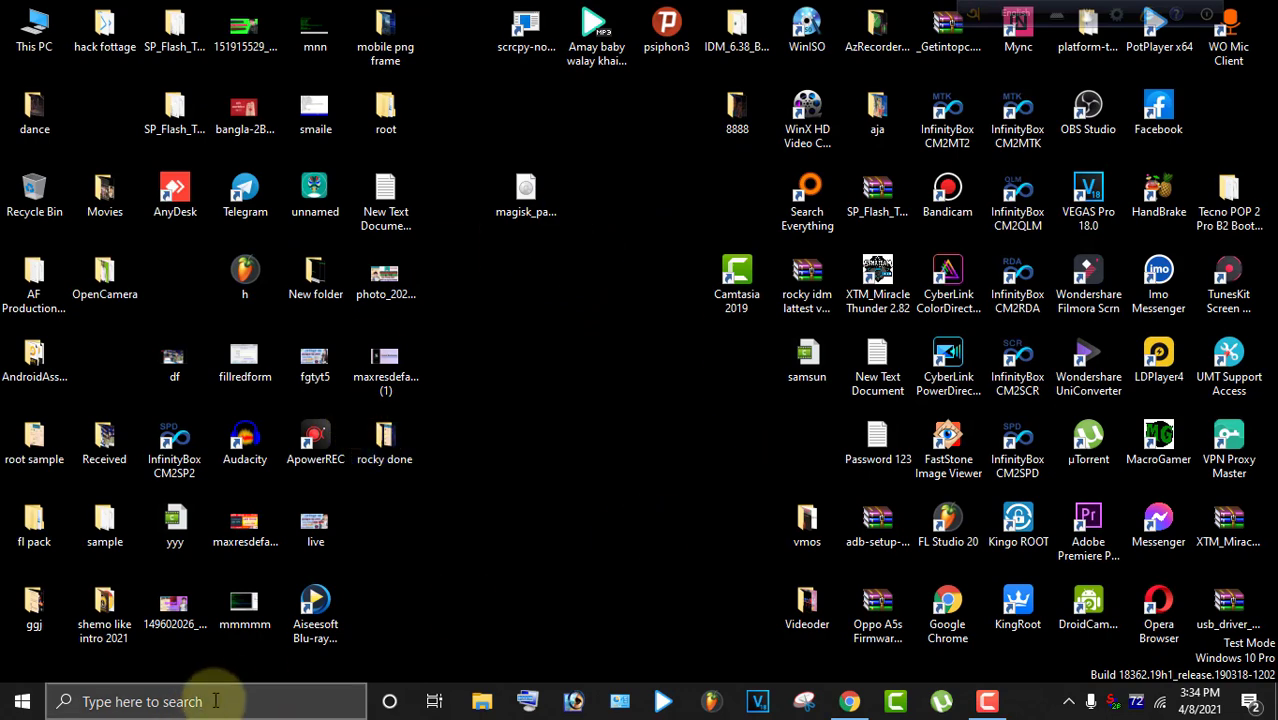
pyautogui.click(987, 701)
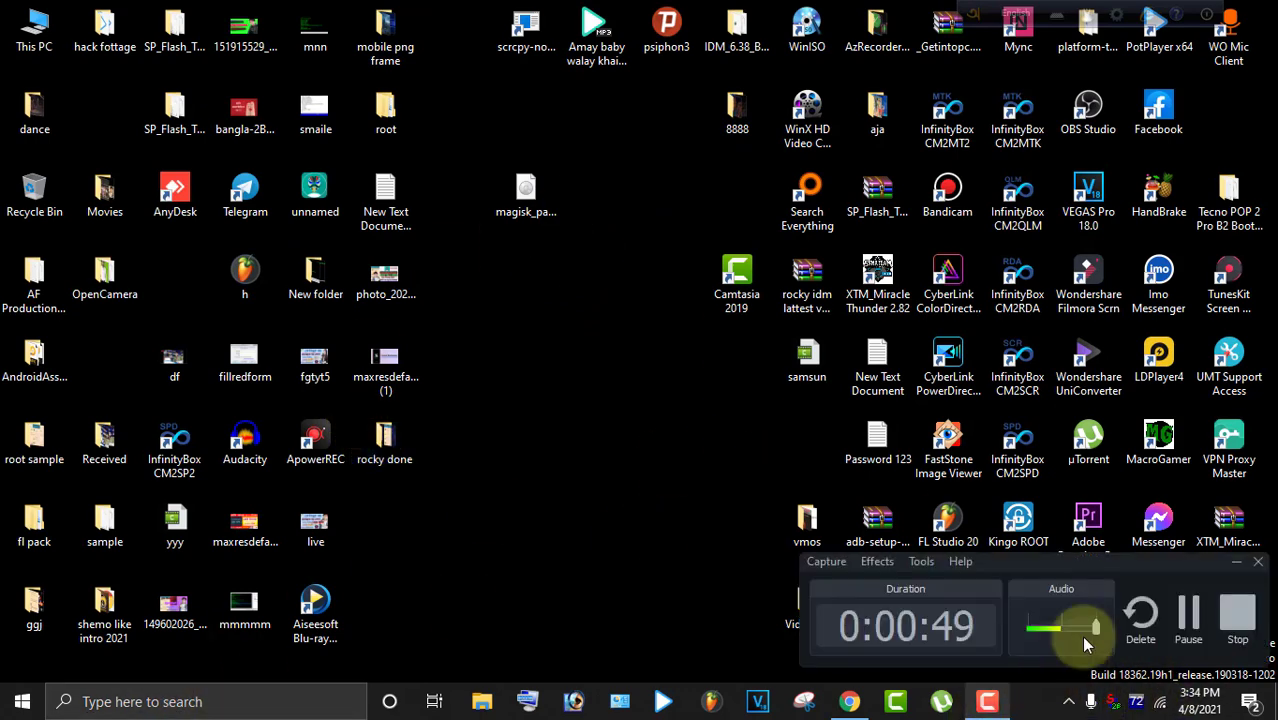
pyautogui.click(1197, 641)
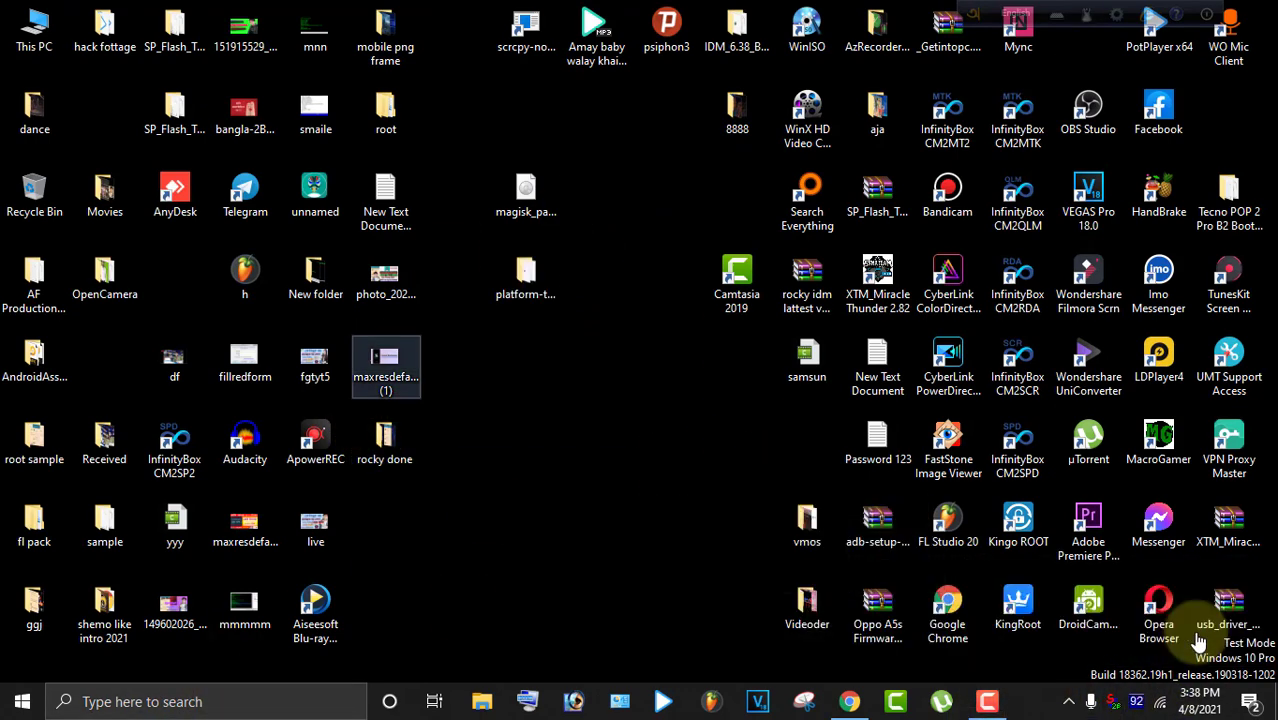
# Open the platform-tools folder on the desktop.
pyautogui.click(409, 317)
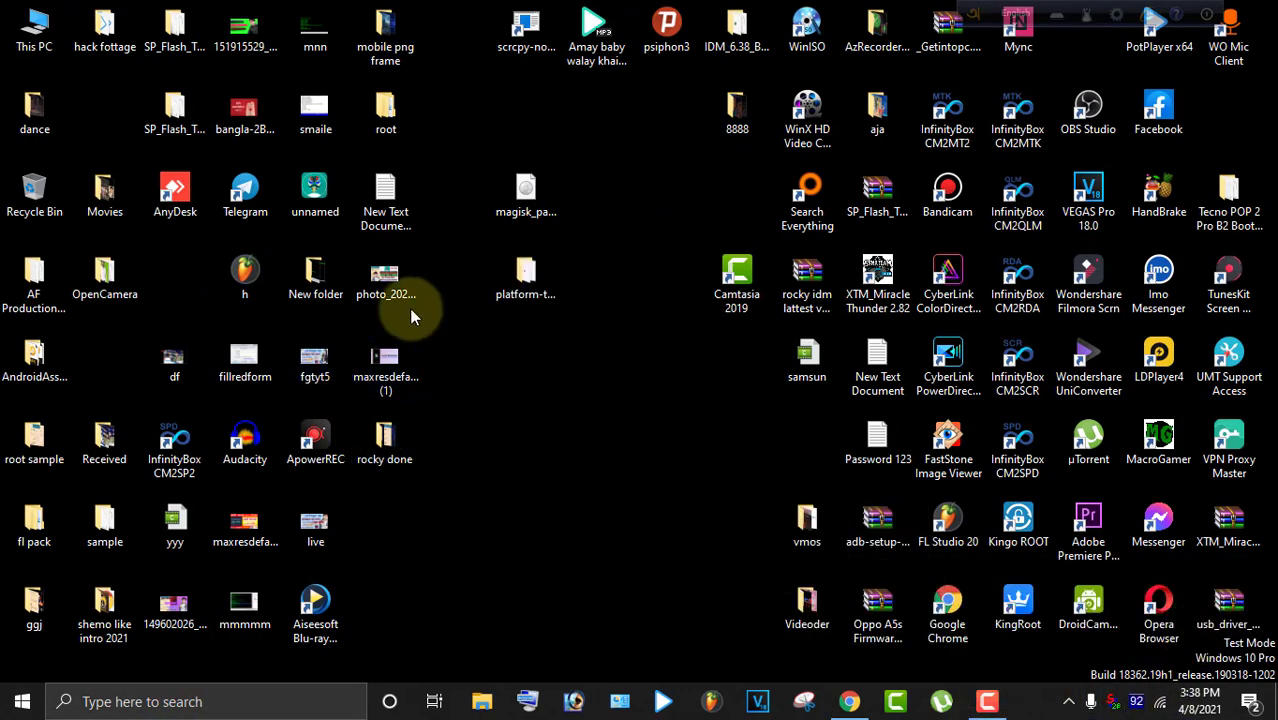
pyautogui.click(501, 297)
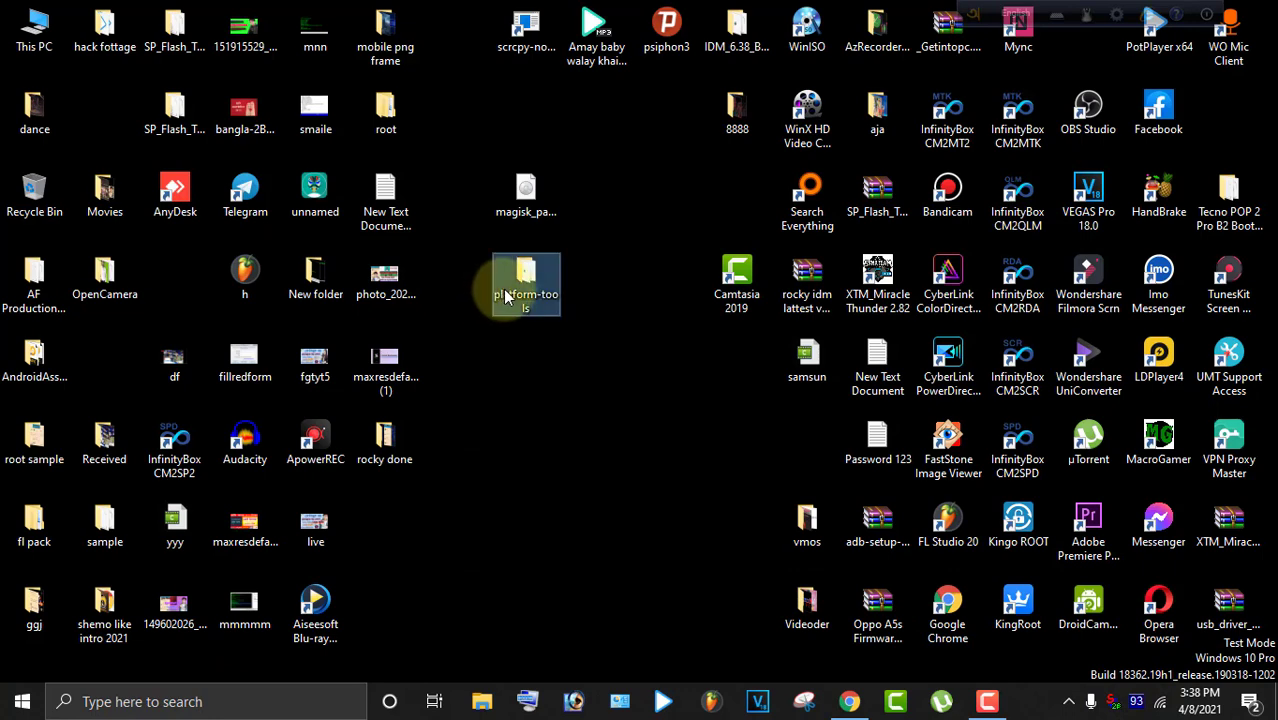
pyautogui.doubleClick(506, 297)
pyautogui.click(481, 180)
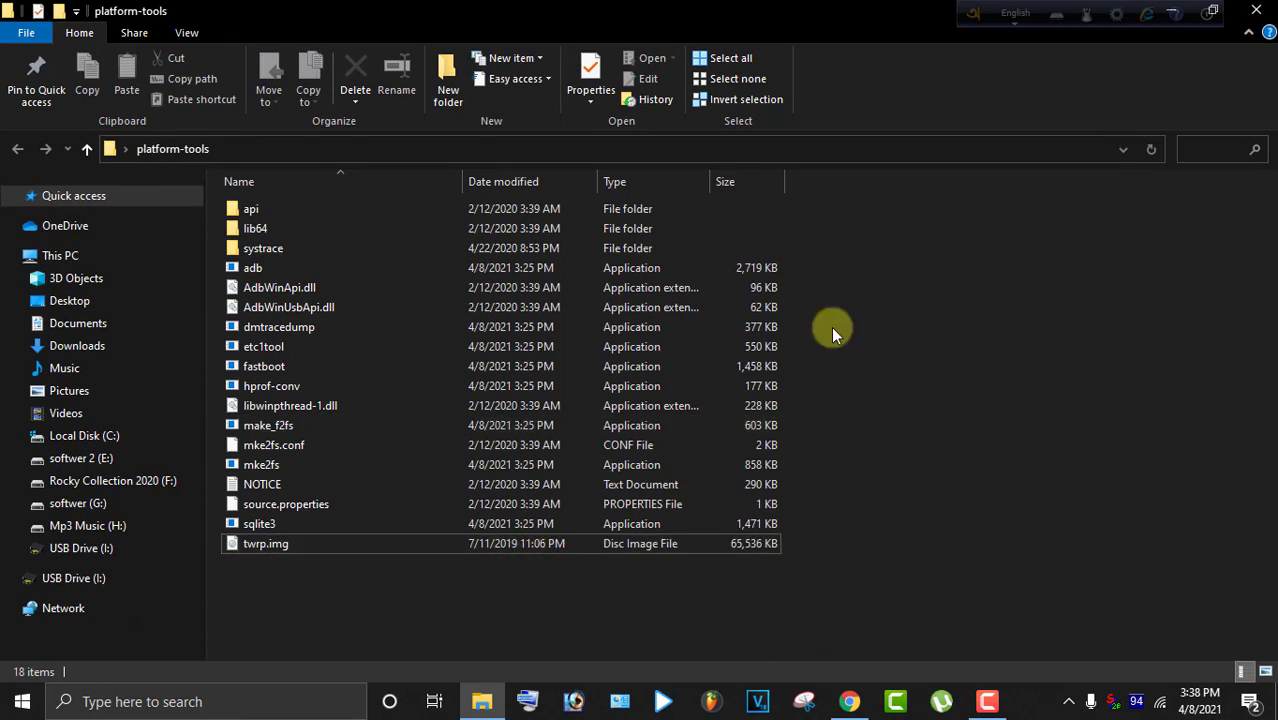
pyautogui.click(985, 700)
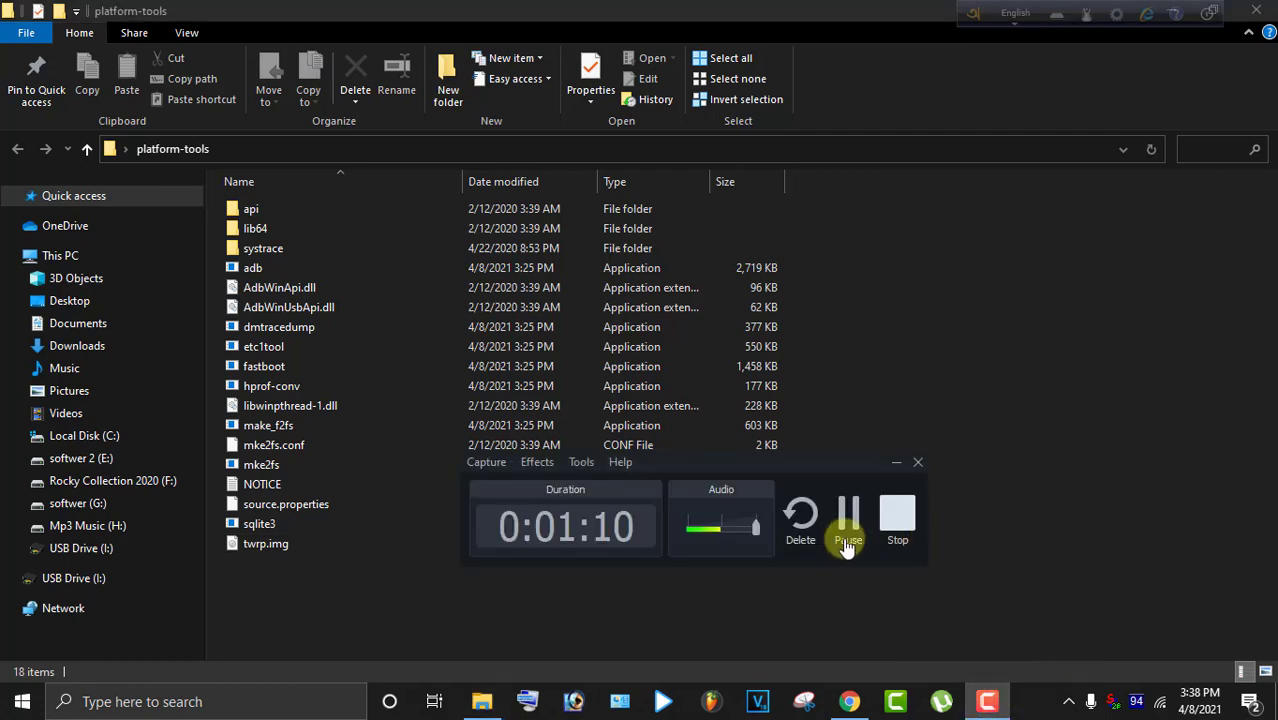
pyautogui.click(850, 600)
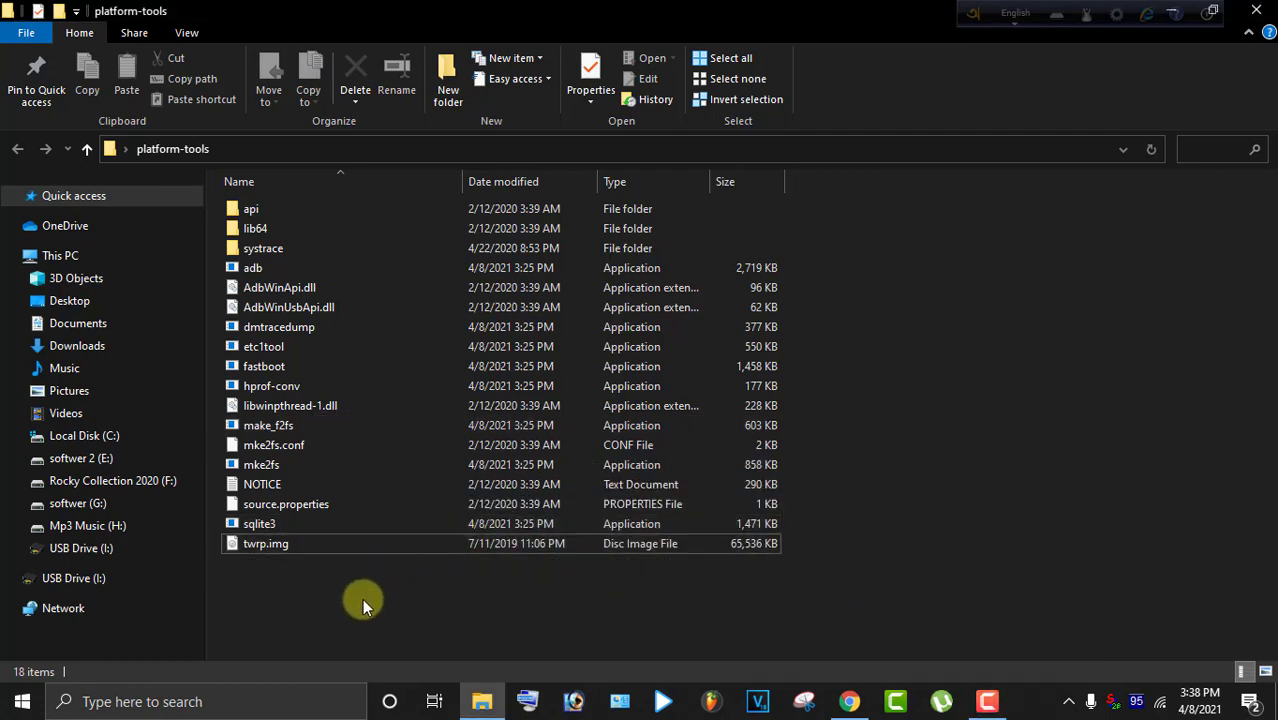
# Open a PowerShell window in the platform-tools folder and enter the start of the command, fastboot flash recovery, without running it.
pyautogui.rightClick(982, 396)
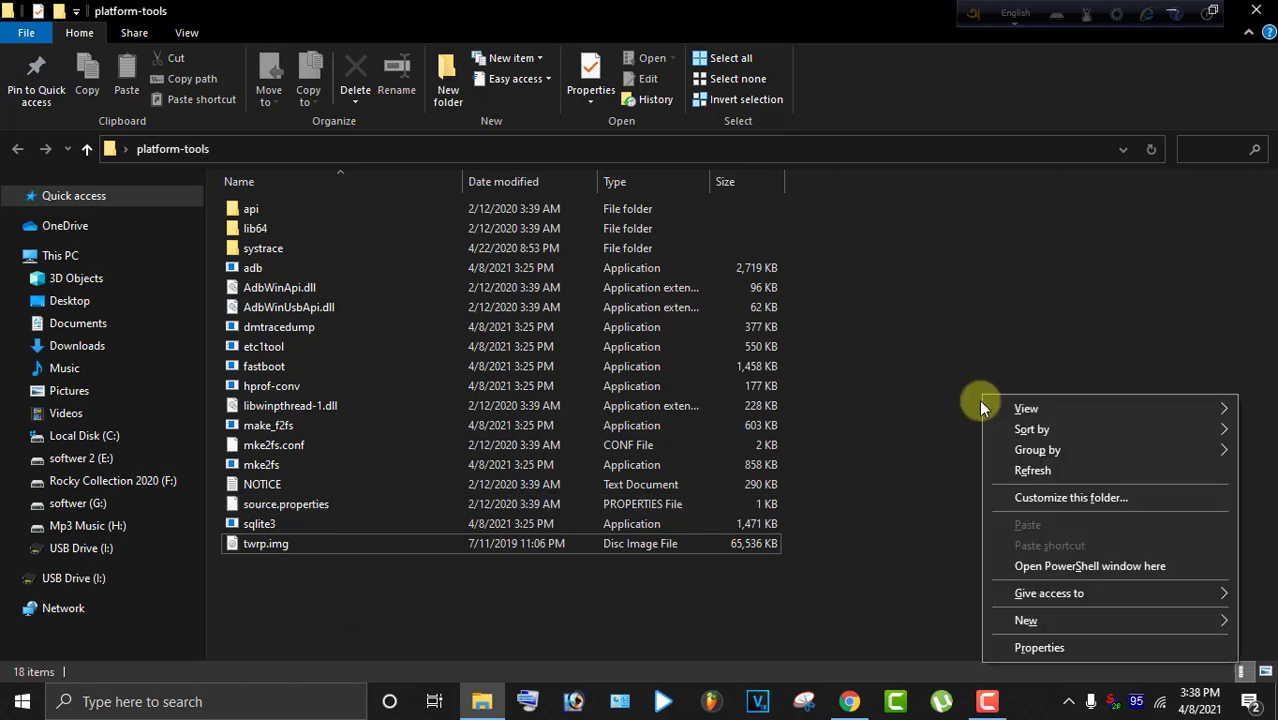
pyautogui.click(1098, 570)
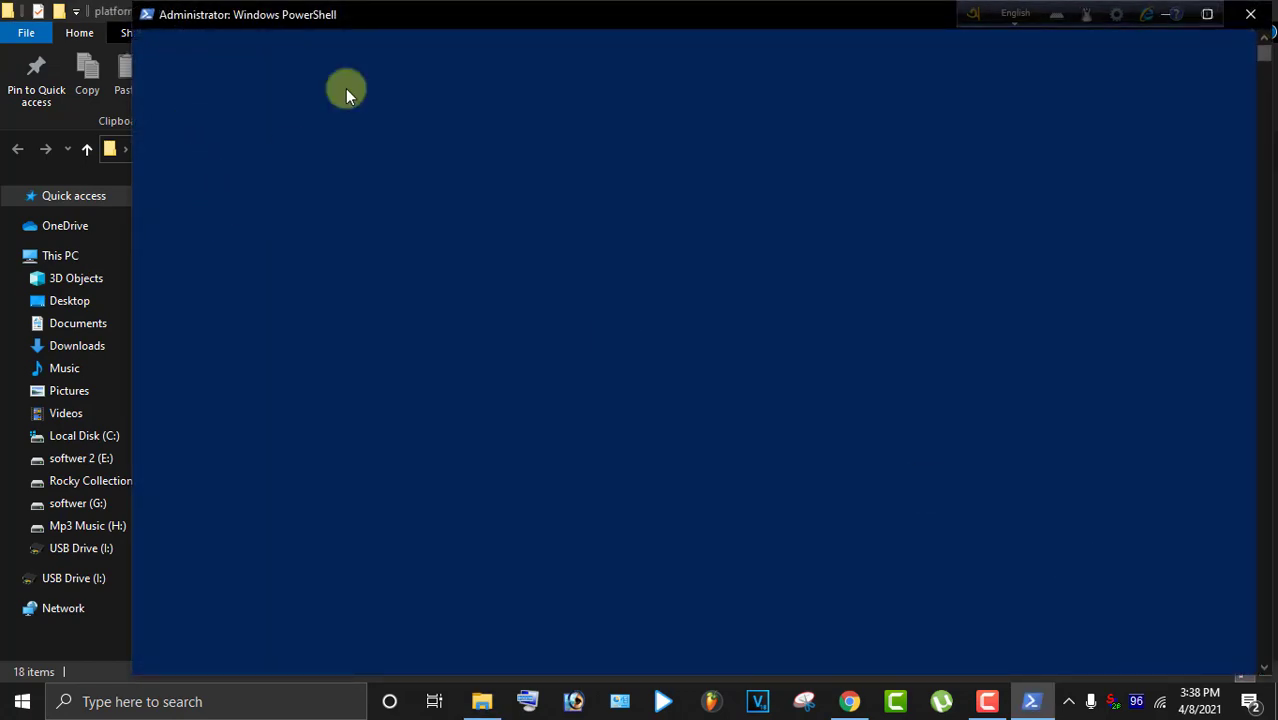
pyautogui.moveTo(404, 32); pyautogui.dragTo(223, 340)
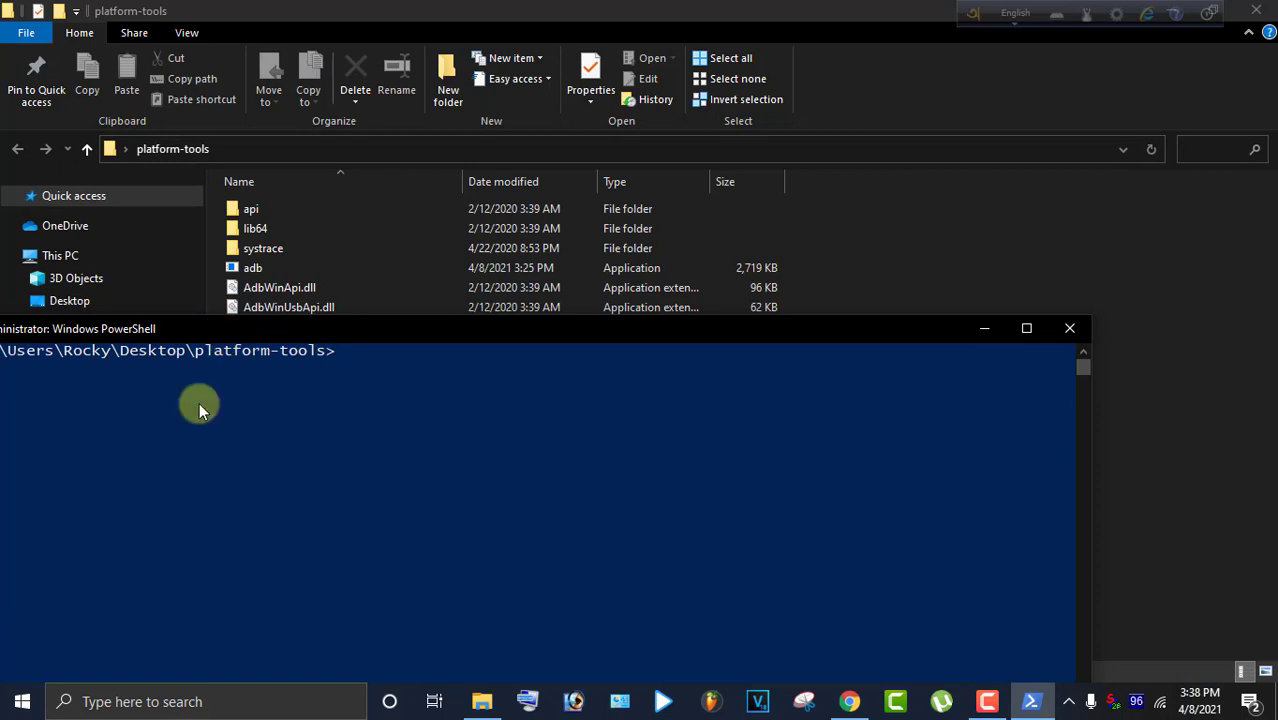
pyautogui.write('fastboot')
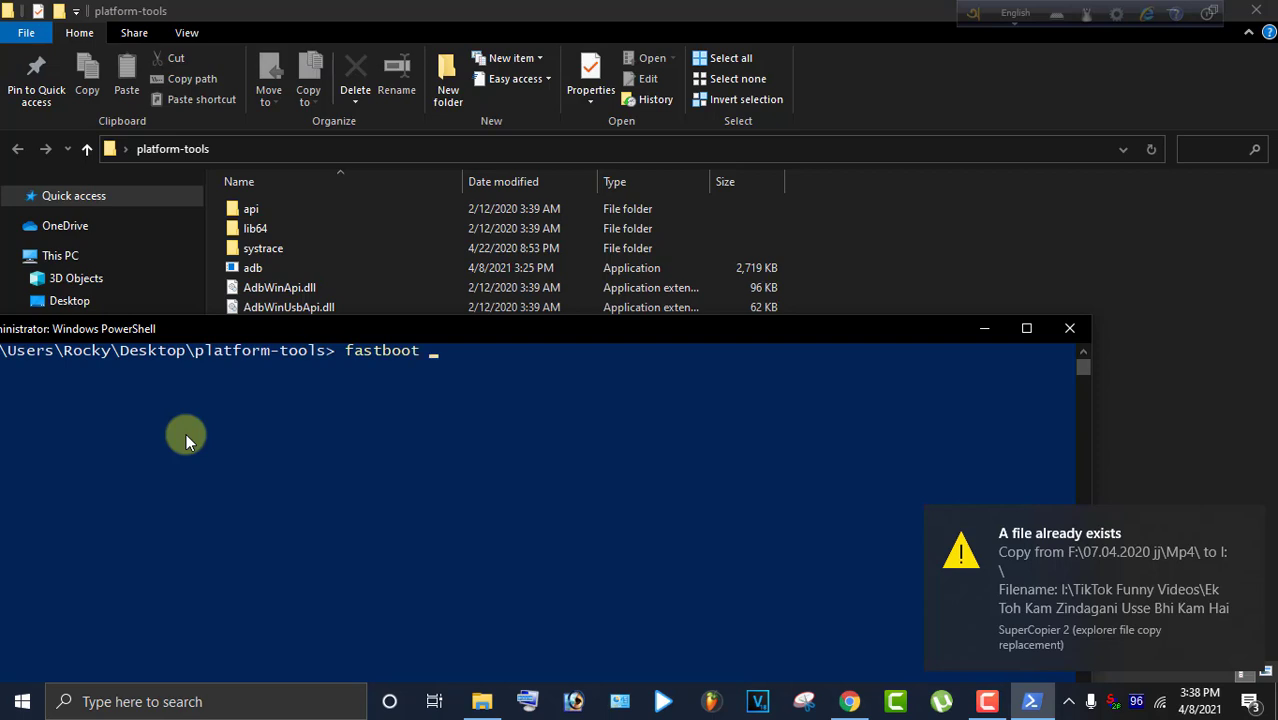
pyautogui.write('re')
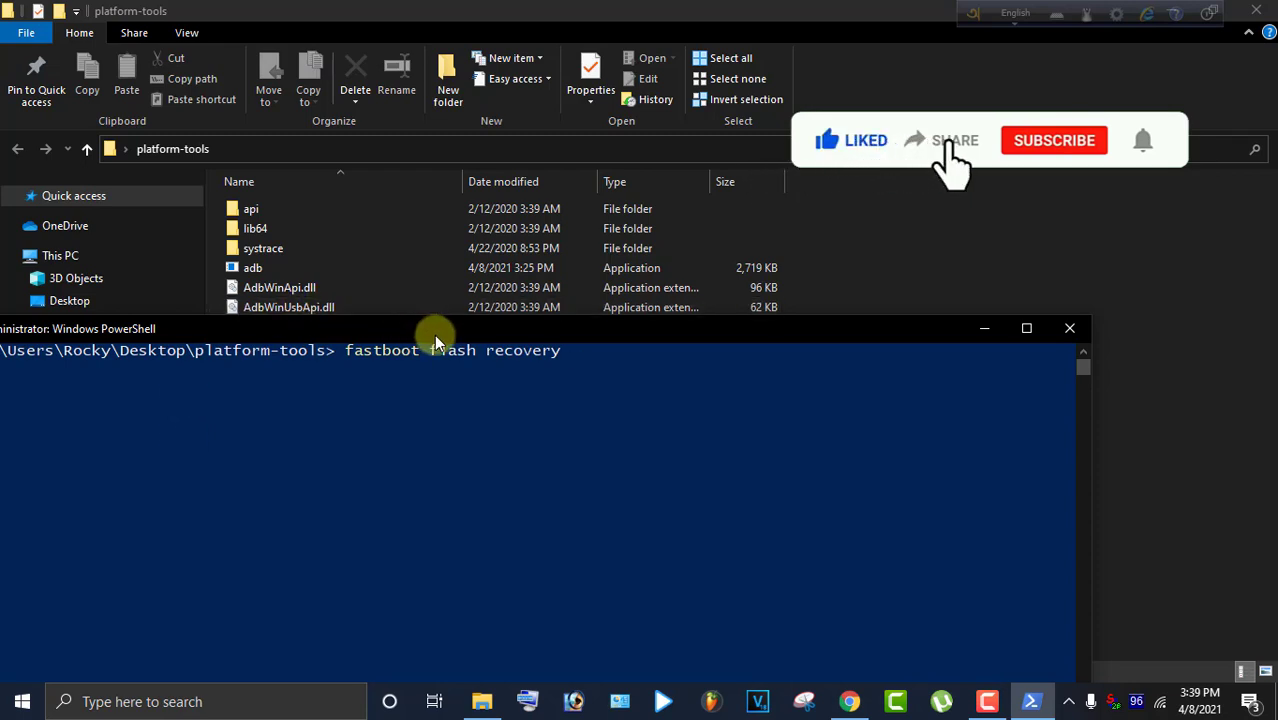
# Restore the platform-tools window to a smaller size and delete twrp.img from the folder.
pyautogui.doubleClick(878, 10)
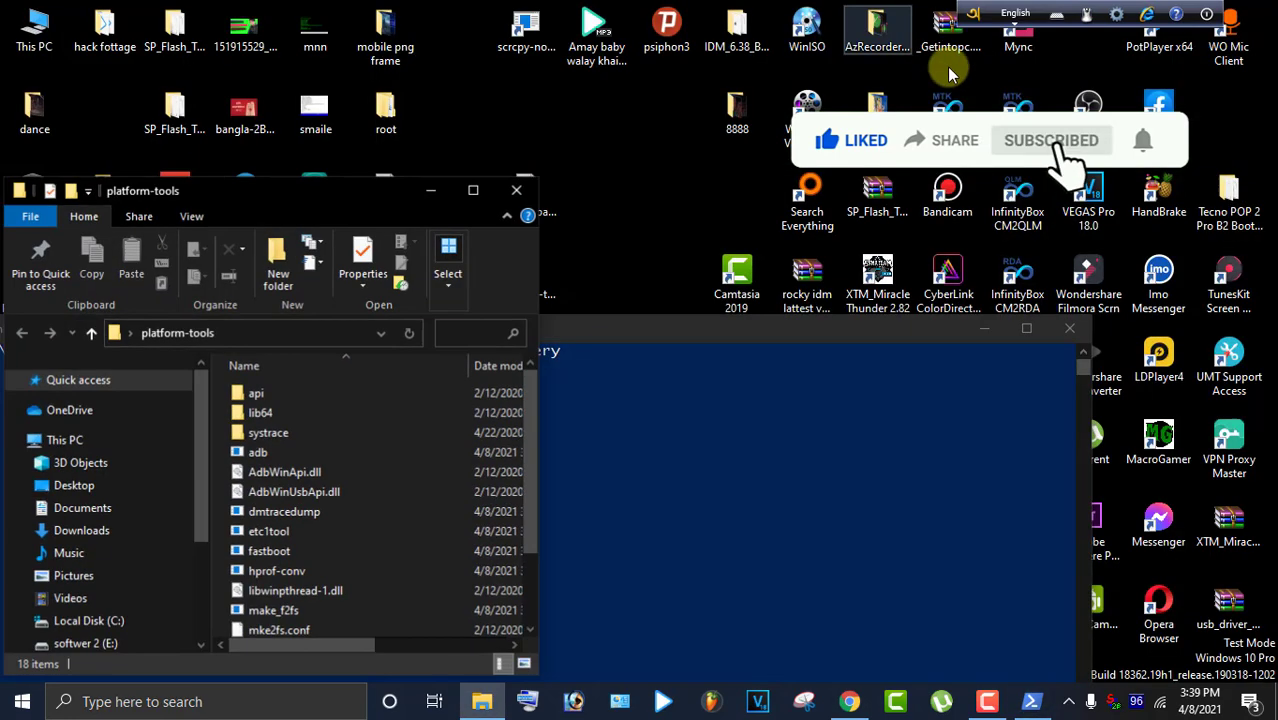
pyautogui.moveTo(442, 188); pyautogui.dragTo(752, 24)
pyautogui.scroll(-2, 600, 420)
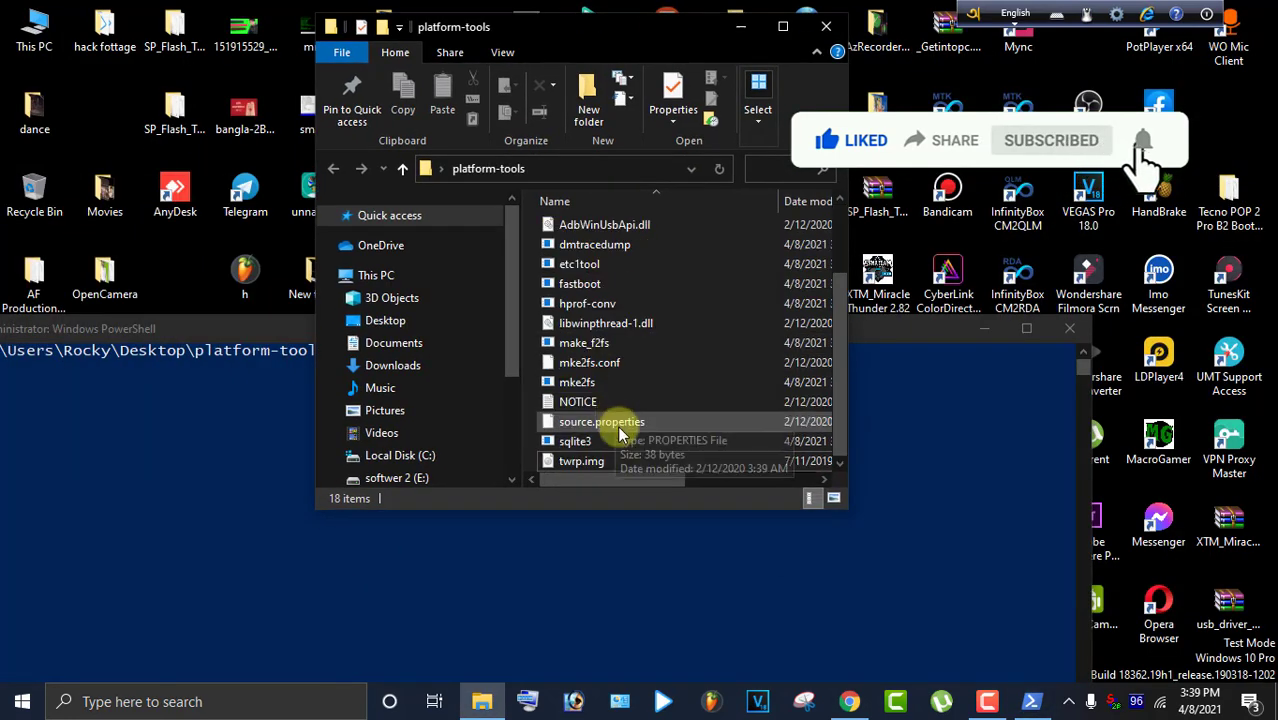
pyautogui.rightClick(594, 462)
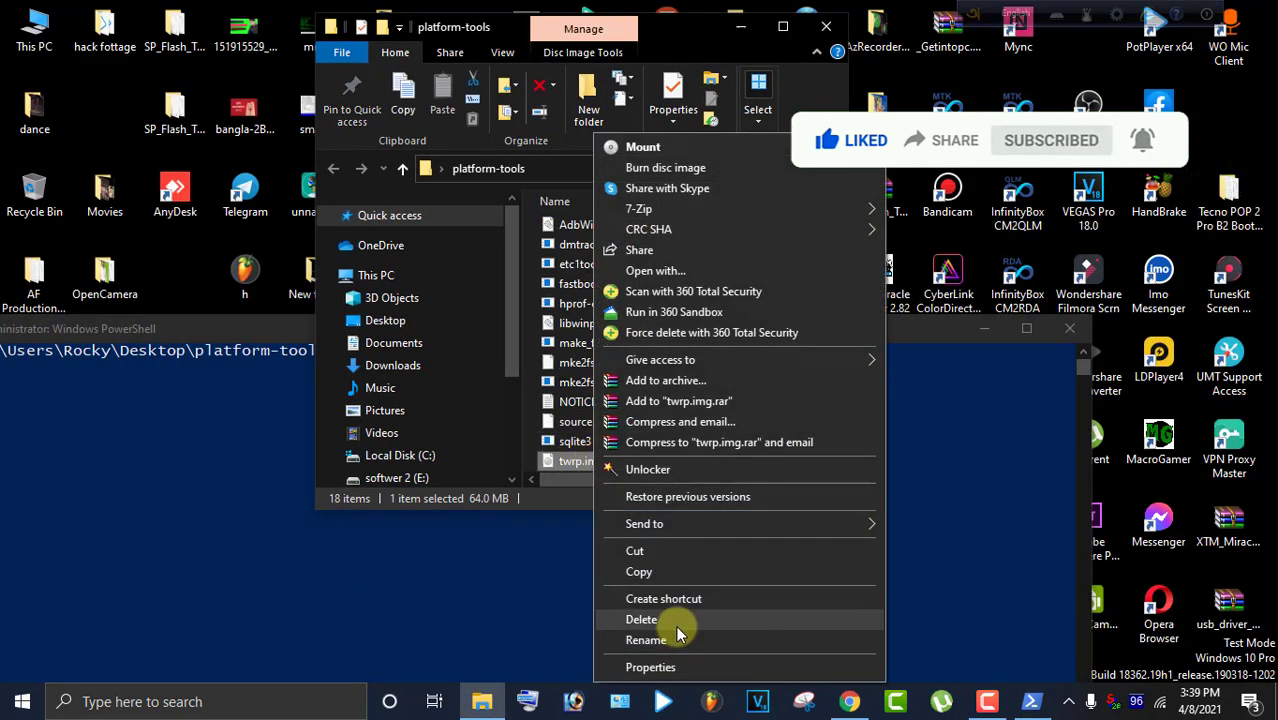
pyautogui.click(641, 619)
# Arrange the PowerShell and folder windows to uncover the desktop, and copy magisk_patched_sOhCE from the desktop into platform-tools.
pyautogui.moveTo(585, 34); pyautogui.dragTo(1114, 207)
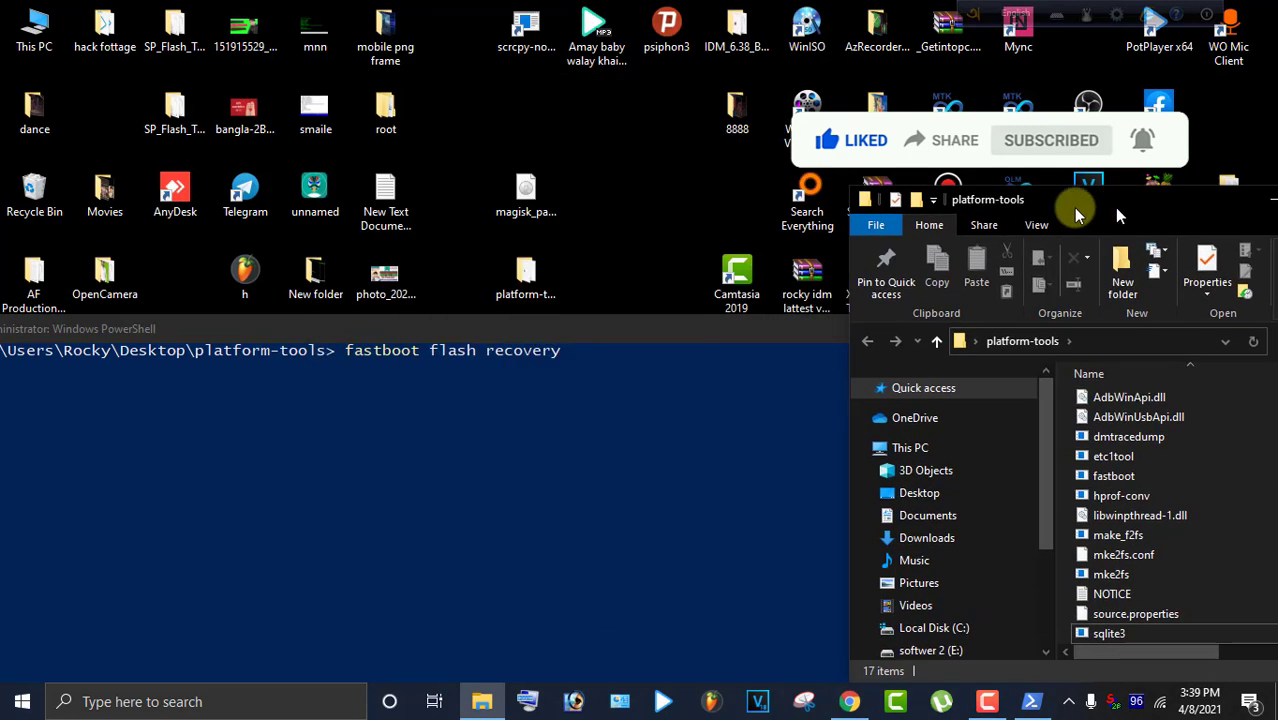
pyautogui.moveTo(584, 332); pyautogui.dragTo(344, 272)
pyautogui.moveTo(525, 195); pyautogui.dragTo(1247, 571)
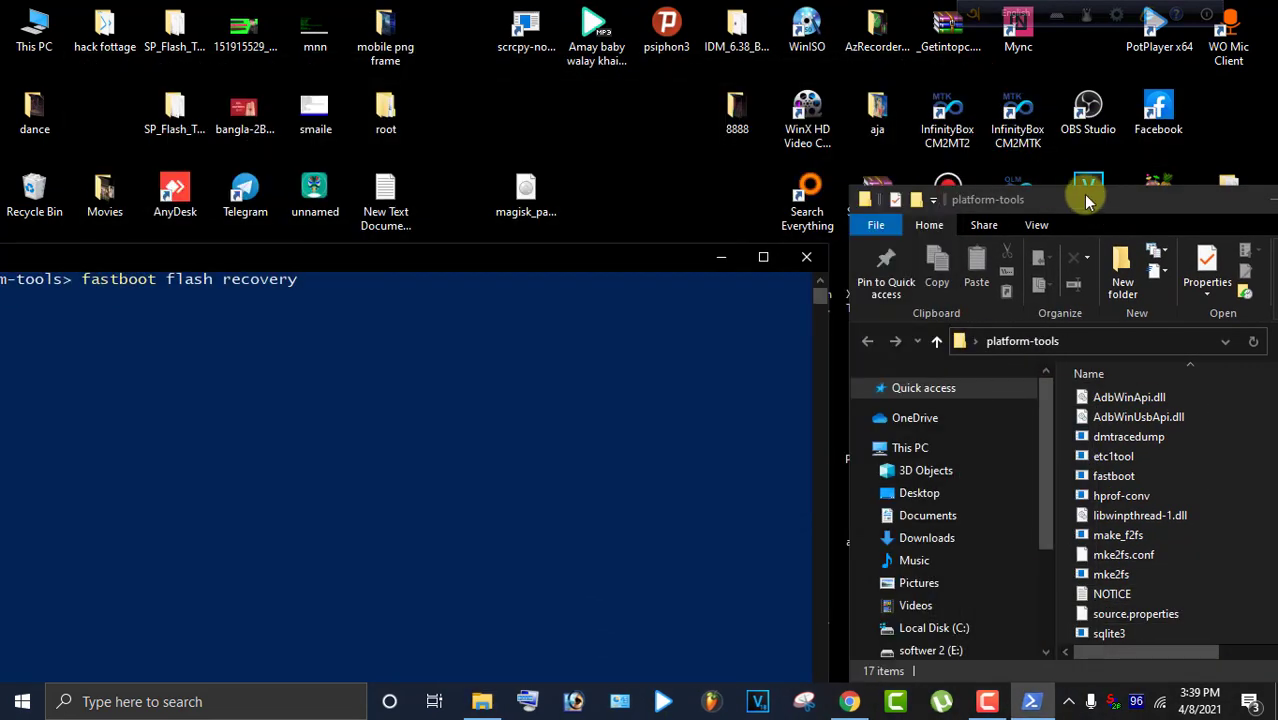
pyautogui.moveTo(1084, 195); pyautogui.dragTo(670, 93)
pyautogui.click(899, 89)
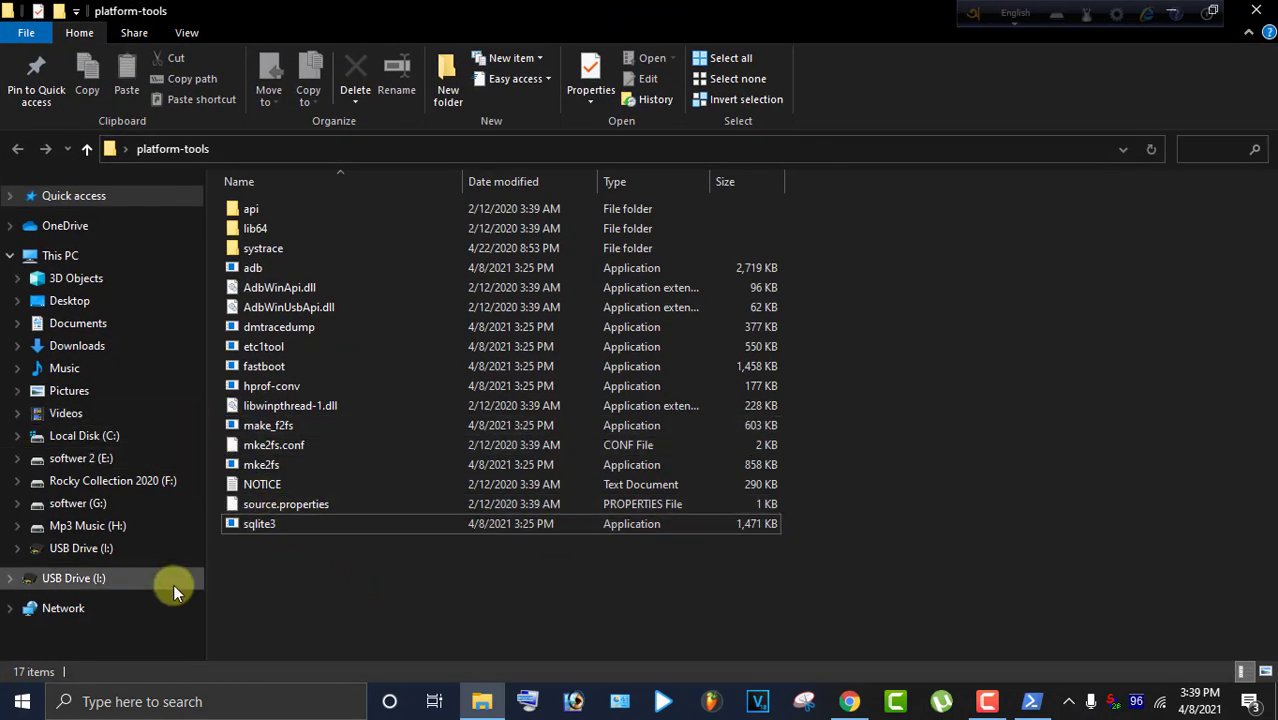
pyautogui.doubleClick(737, 8)
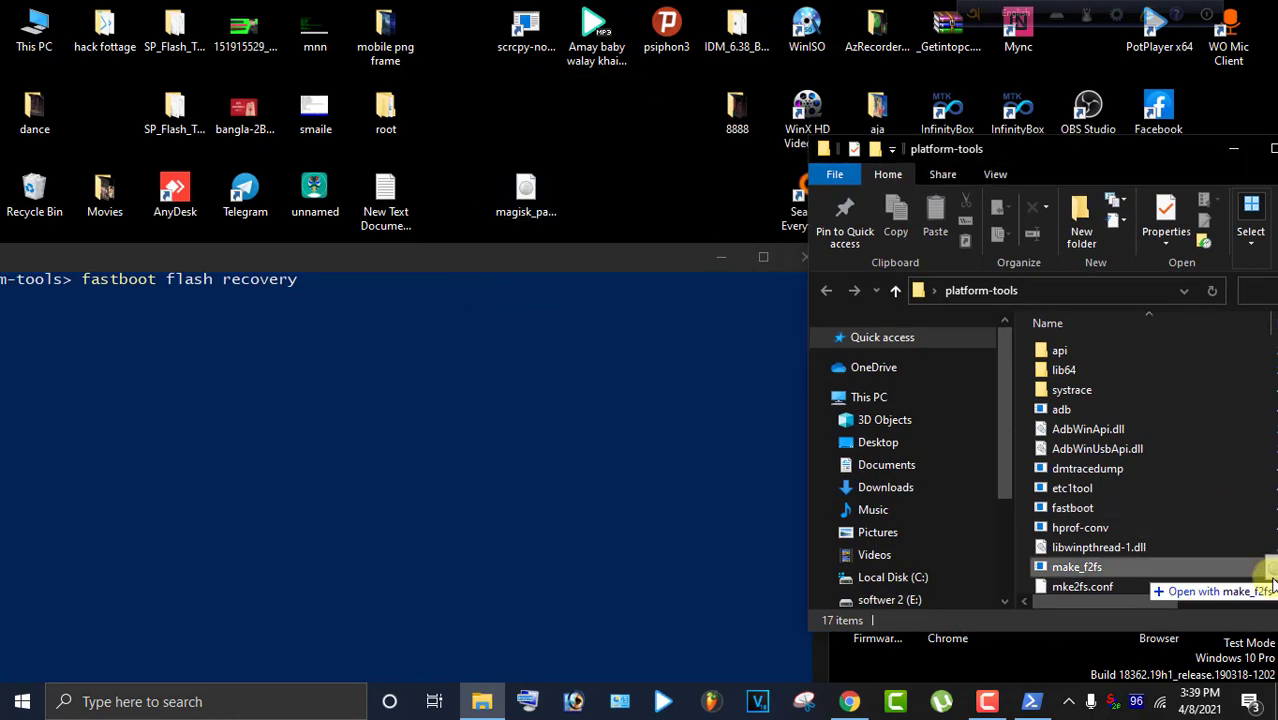
pyautogui.scroll(-1, 1268, 585)
pyautogui.hotkey('ctrl', 'v')
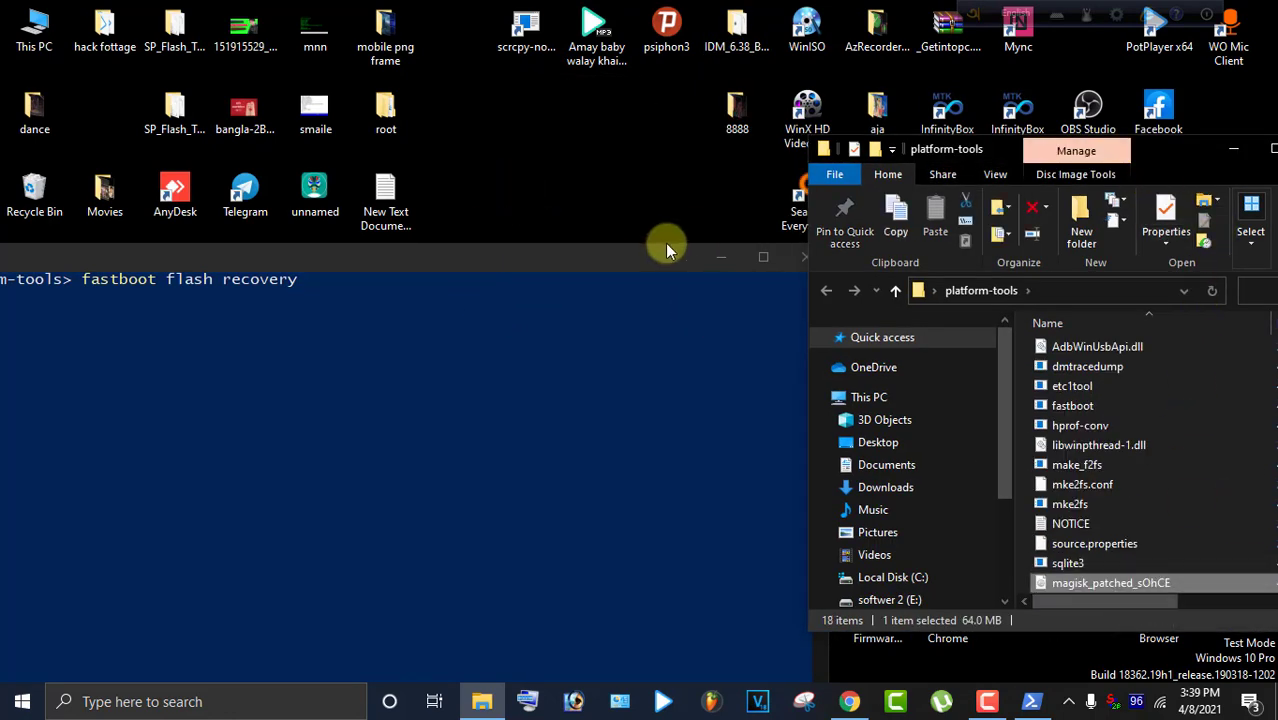
# Maximize the platform-tools window and rename magisk_patched_sOhCE to magisk_pat.img.
pyautogui.moveTo(1160, 158); pyautogui.dragTo(828, 205)
pyautogui.doubleClick(828, 200)
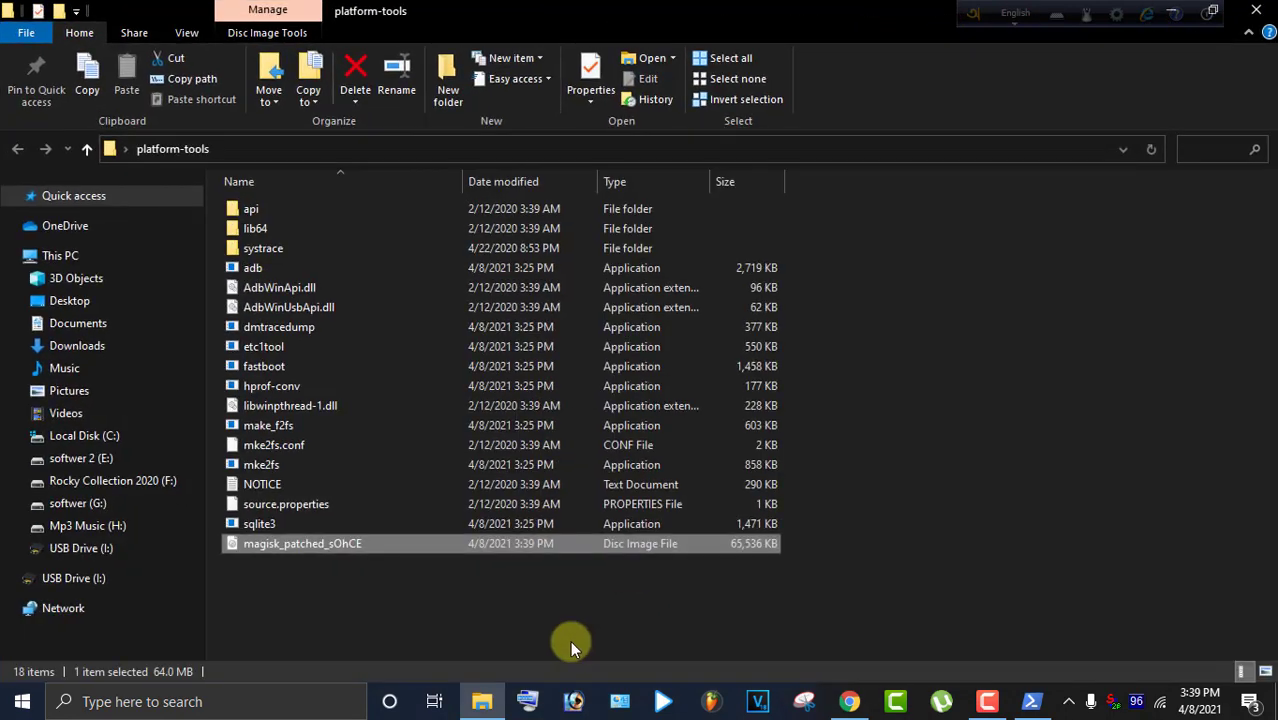
pyautogui.rightClick(358, 547)
pyautogui.click(412, 641)
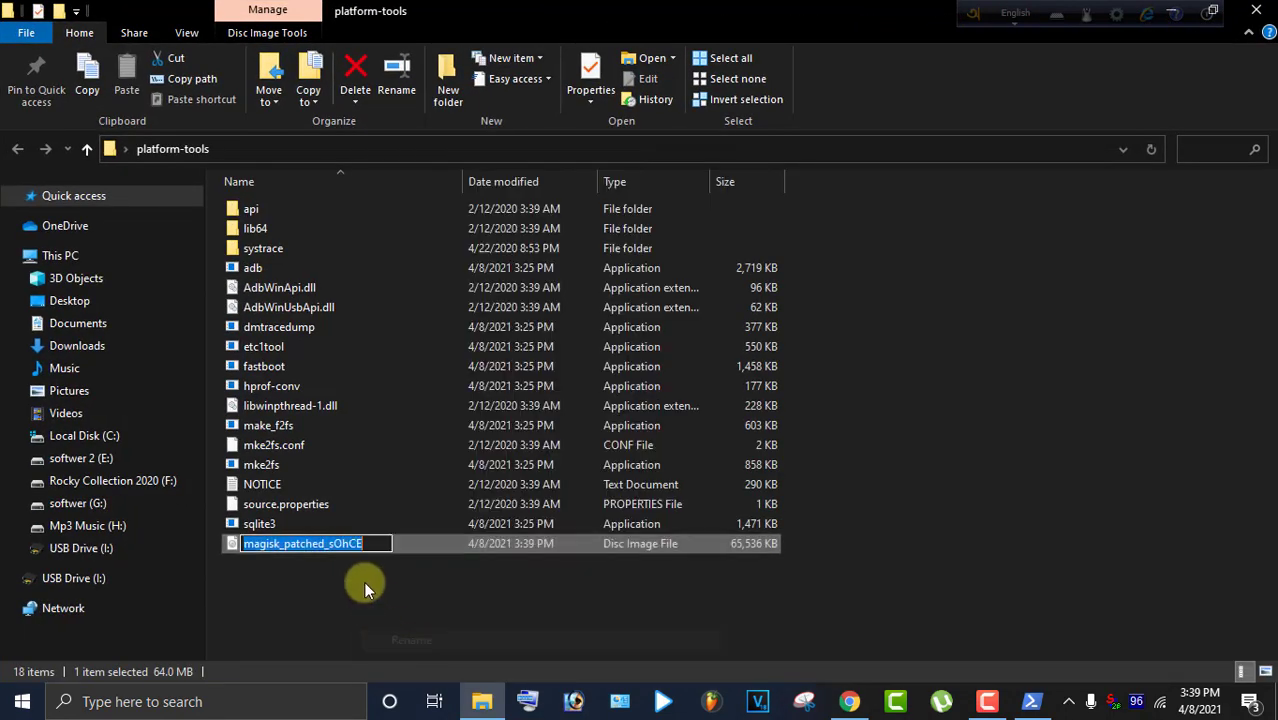
pyautogui.click(370, 545)
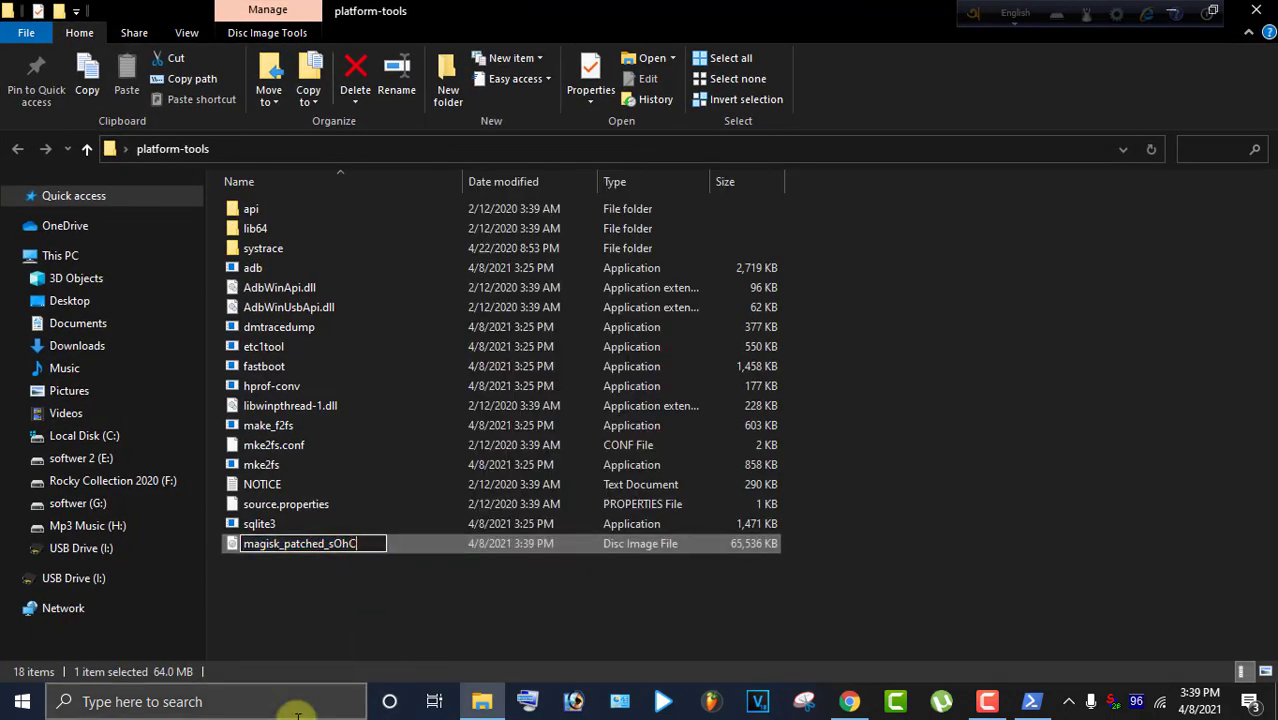
pyautogui.press('BackSpace')
pyautogui.press('BackSpace')
pyautogui.press('BackSpace')
pyautogui.press('BackSpace')
pyautogui.press('BackSpace')
pyautogui.press('BackSpace')
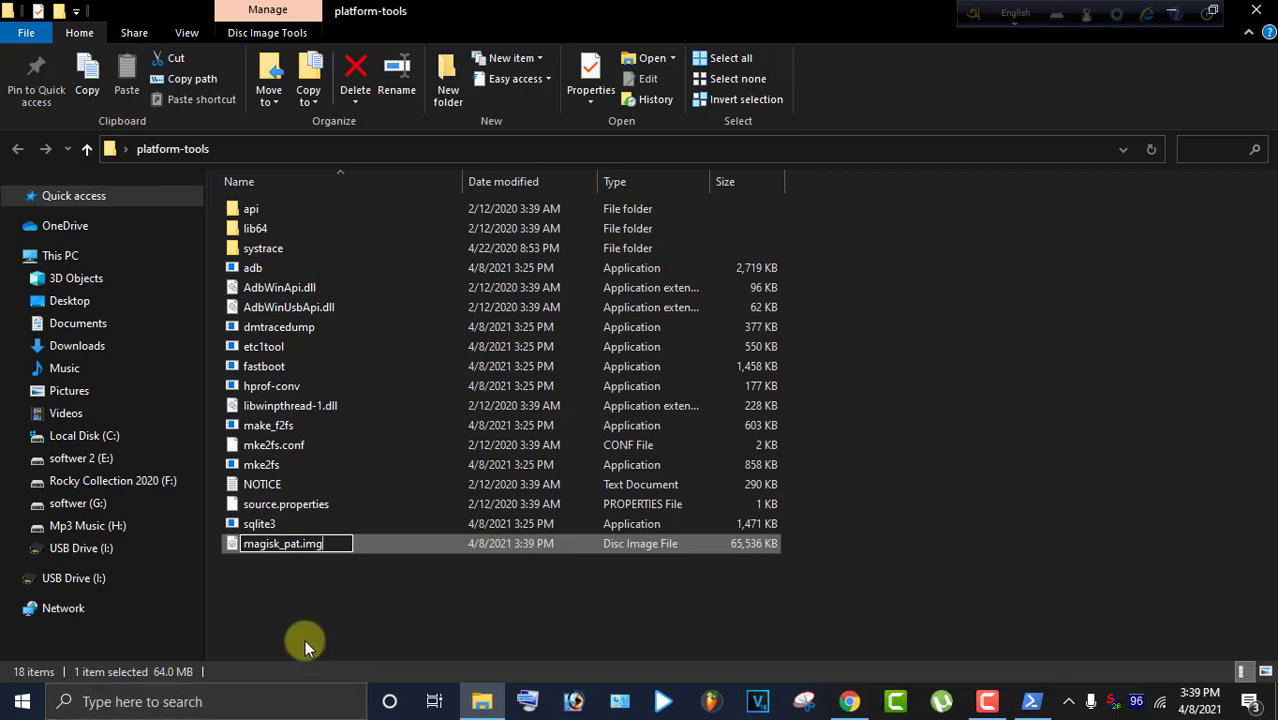
pyautogui.press('Return')
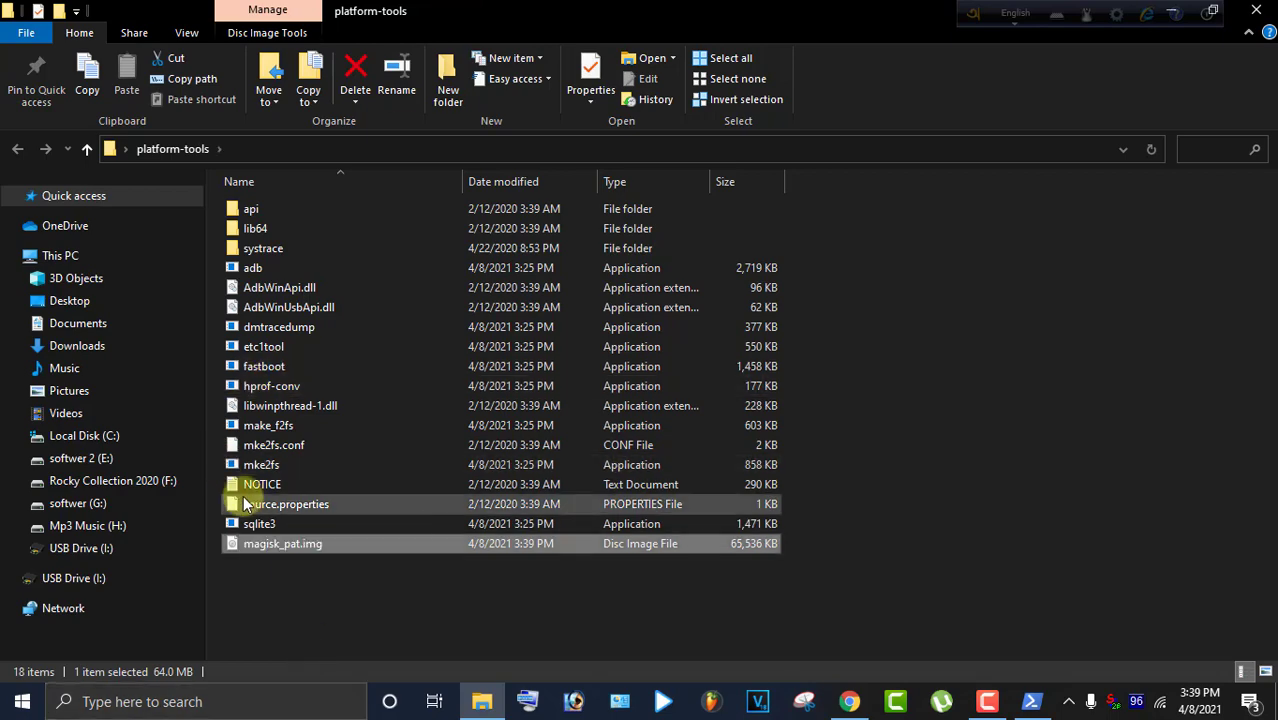
# Complete the fastboot flash recovery command with the full path of magisk_pat.img, run it, and allow fastboot through the firewall.
pyautogui.press('super+Down')
pyautogui.moveTo(692, 224); pyautogui.dragTo(888, 141)
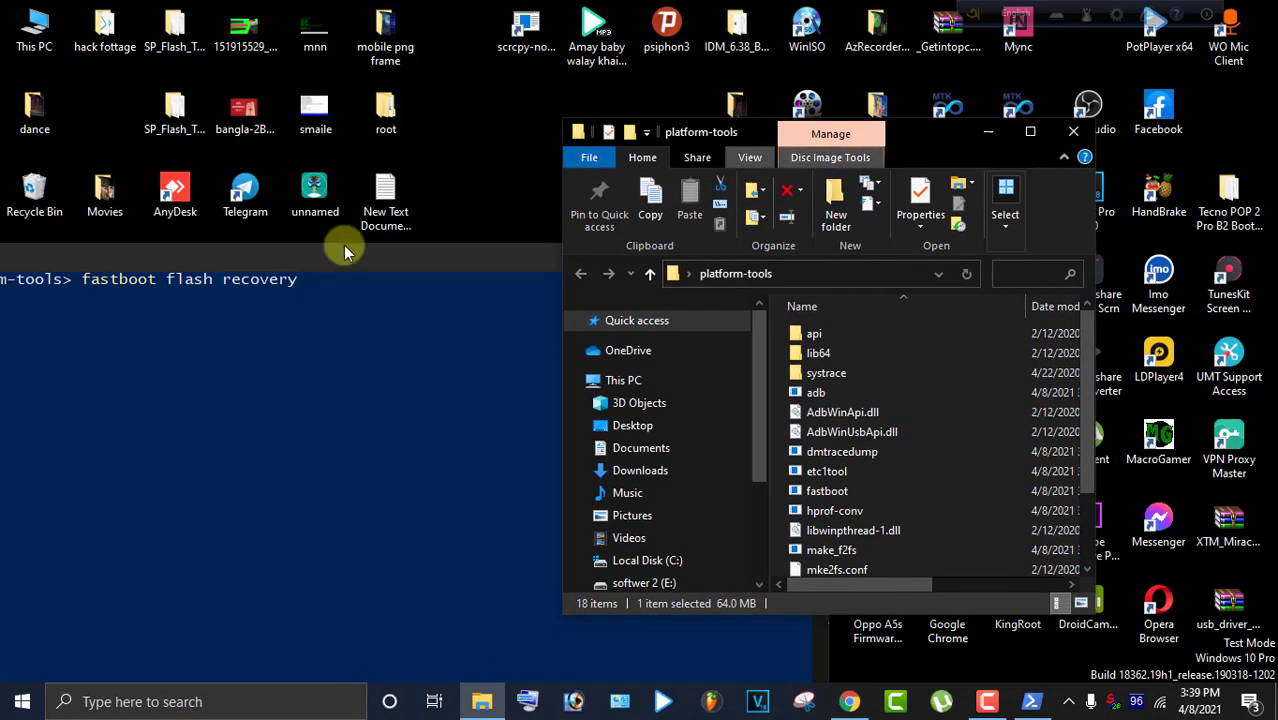
pyautogui.moveTo(343, 245); pyautogui.dragTo(400, 113)
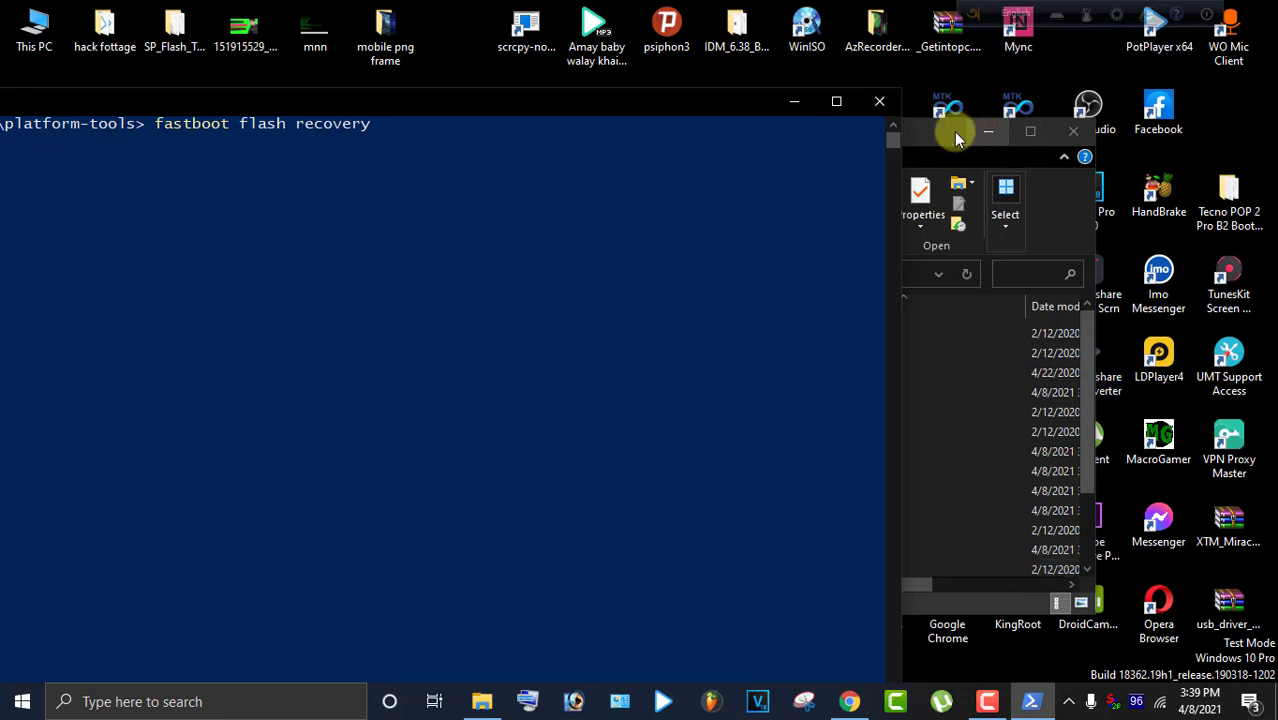
pyautogui.moveTo(955, 128); pyautogui.dragTo(1177, 116)
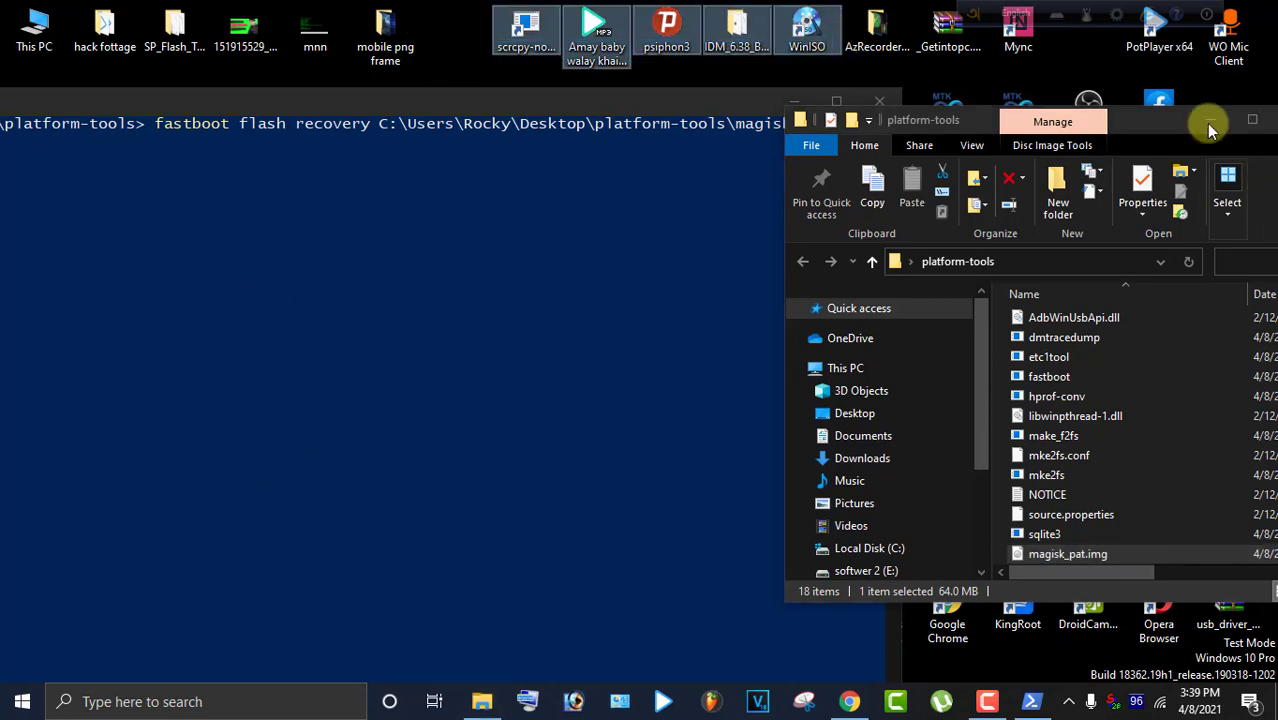
pyautogui.moveTo(1200, 125); pyautogui.dragTo(826, 280)
pyautogui.click(826, 272)
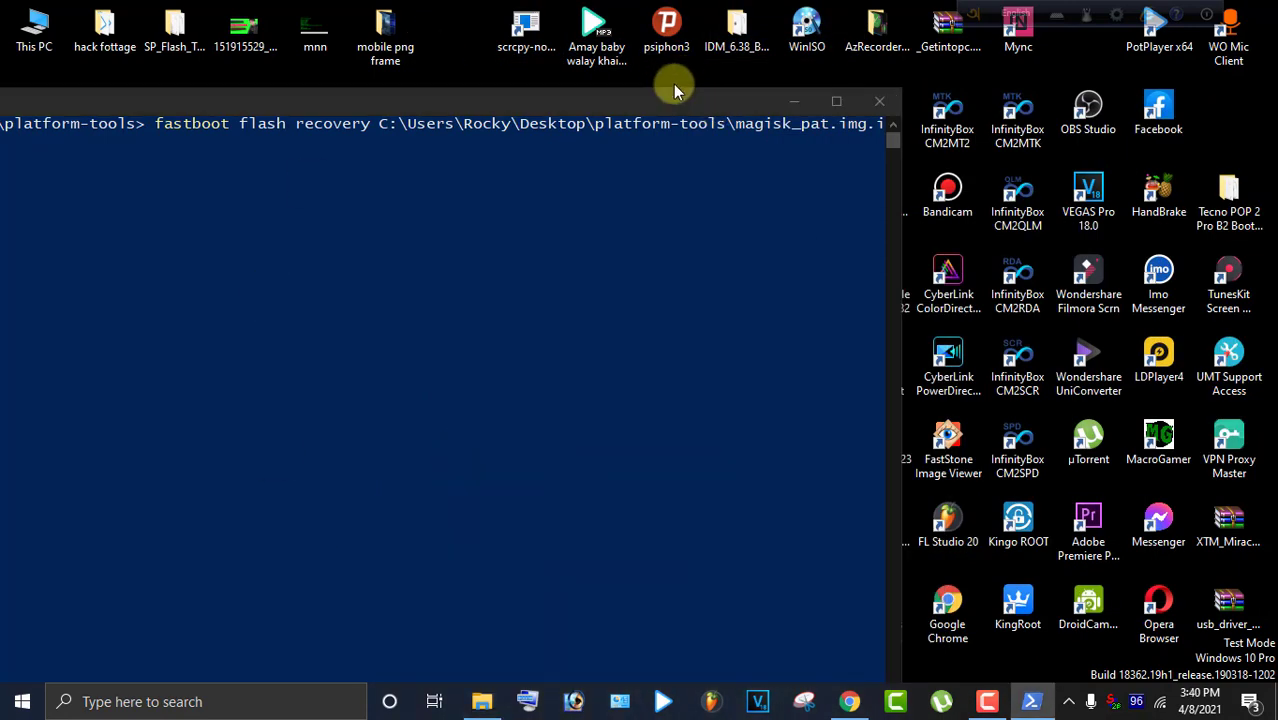
pyautogui.click(831, 94)
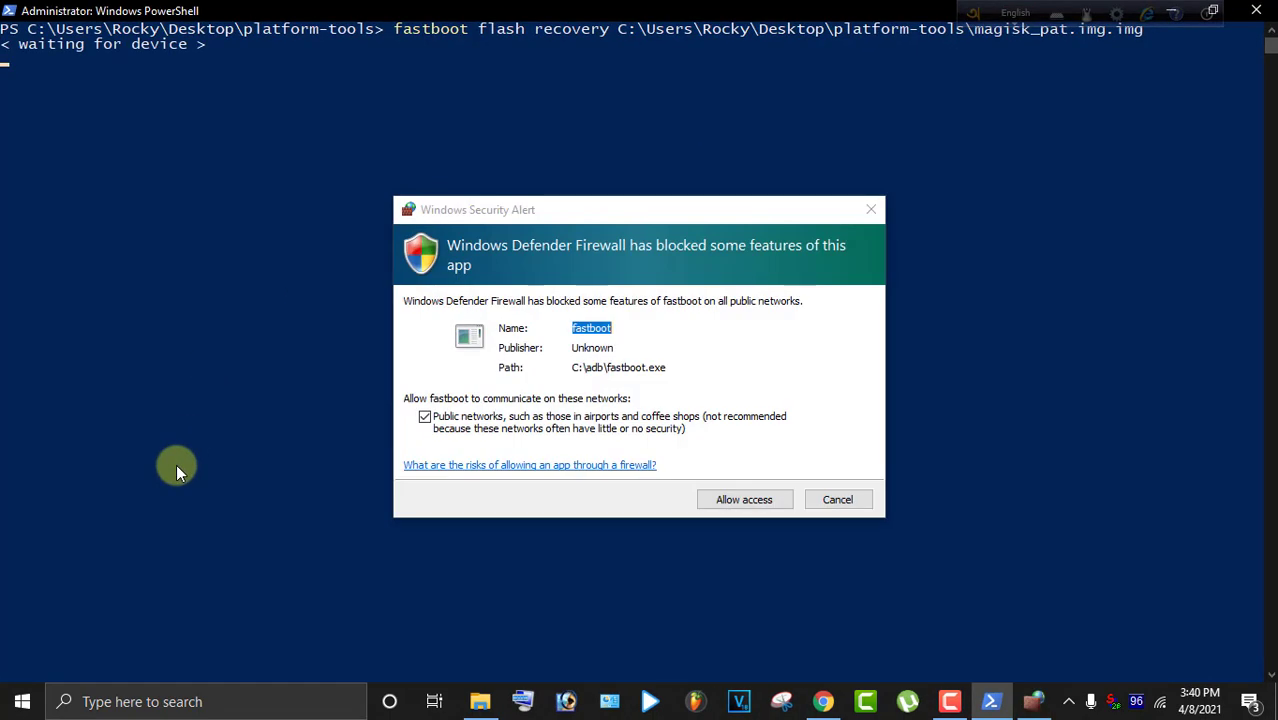
pyautogui.click(724, 507)
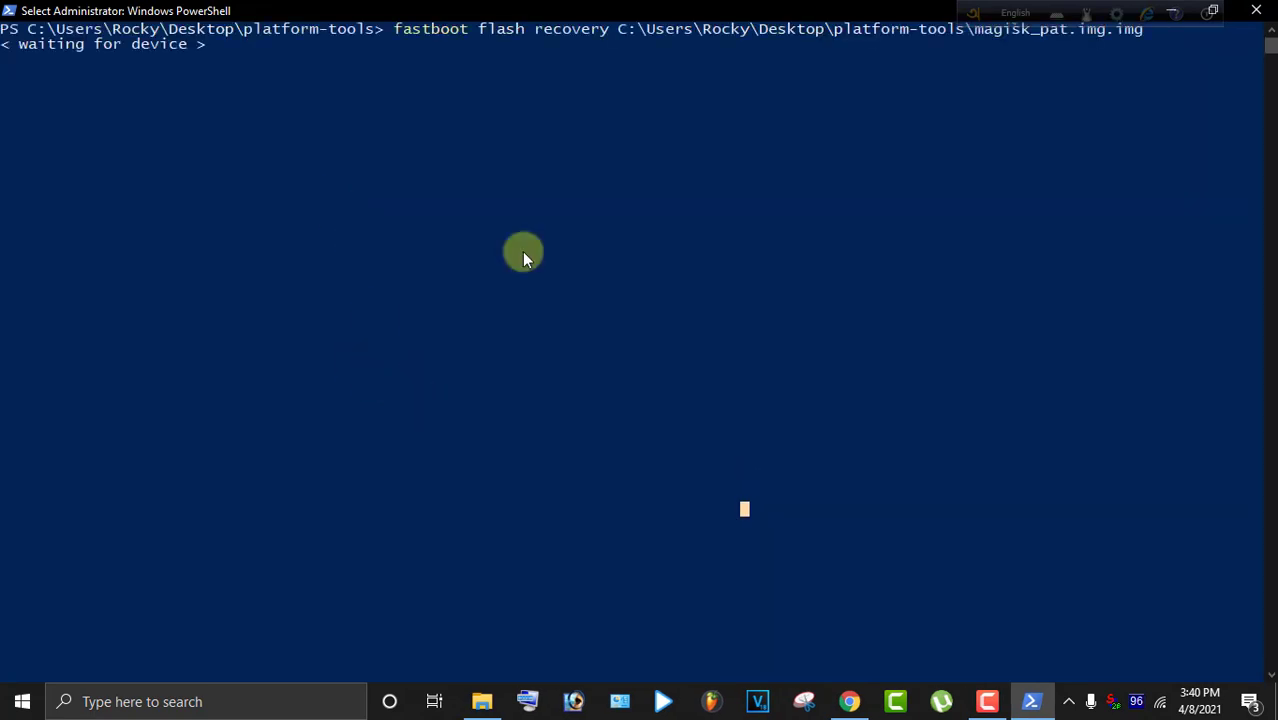
pyautogui.click(1025, 603)
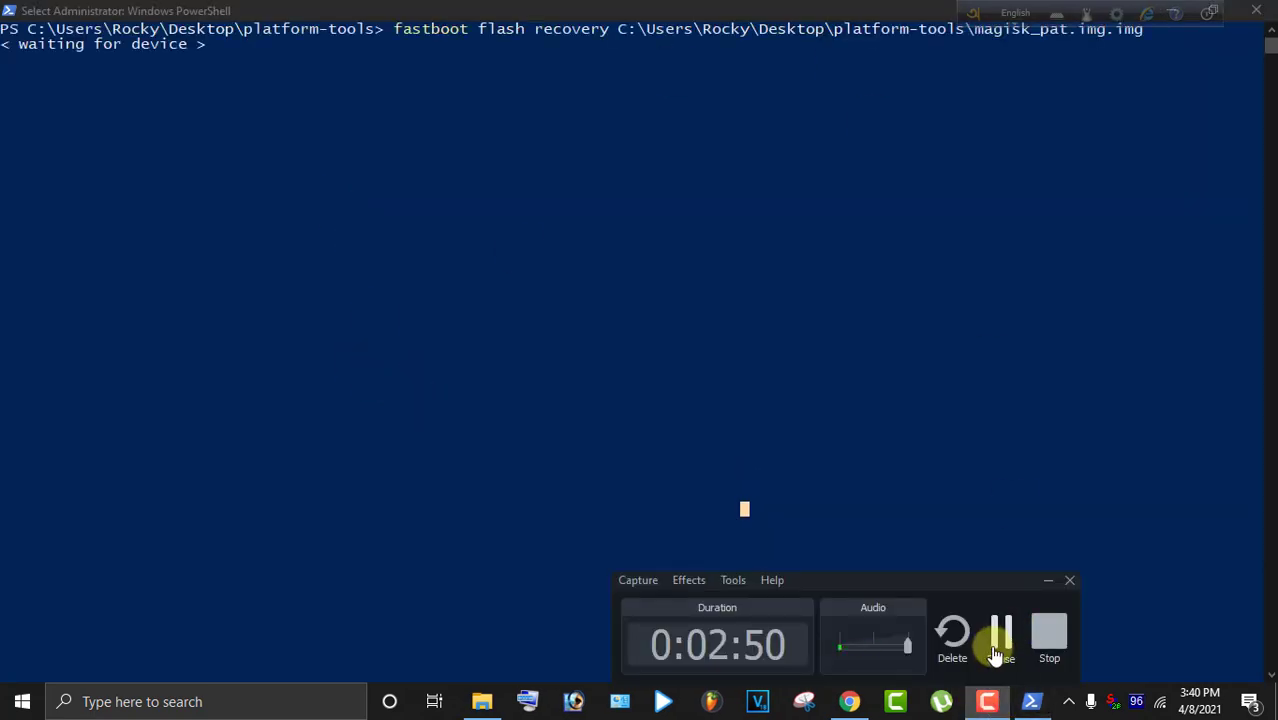
pyautogui.click(1000, 640)
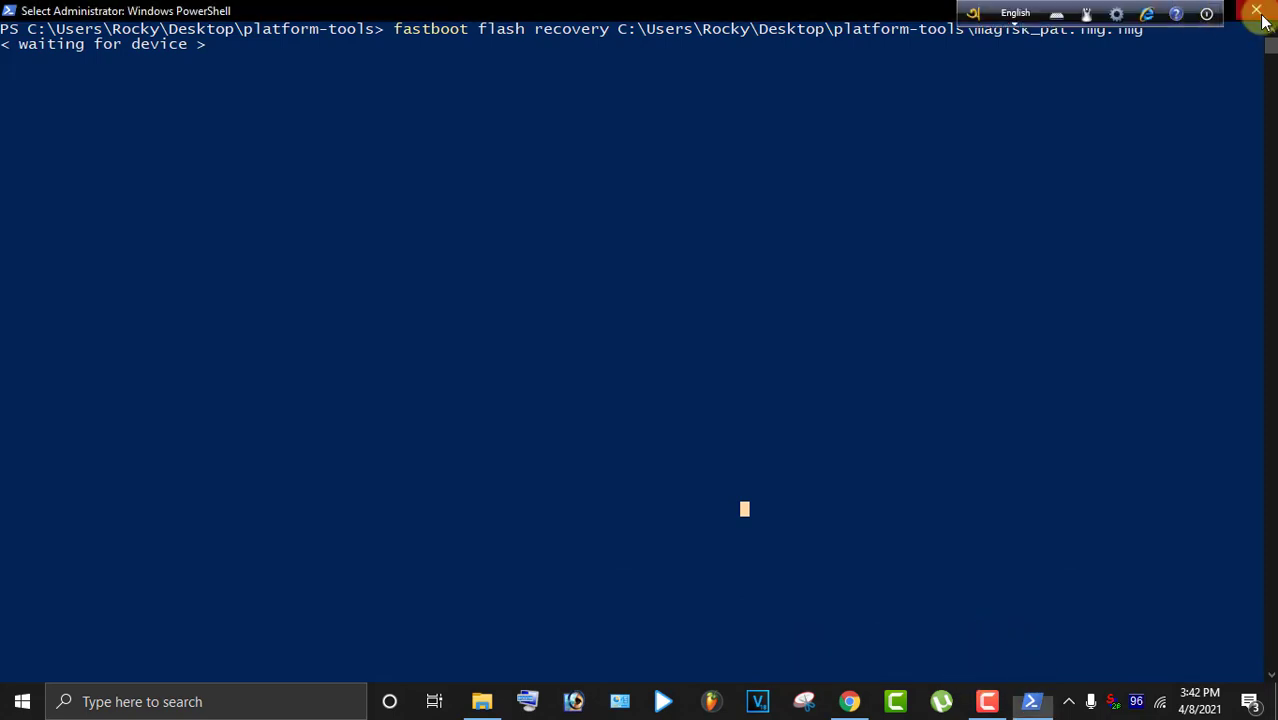
# Close the PowerShell window and refresh the desktop.
pyautogui.click(1257, 12)
pyautogui.rightClick(491, 429)
pyautogui.click(568, 231)
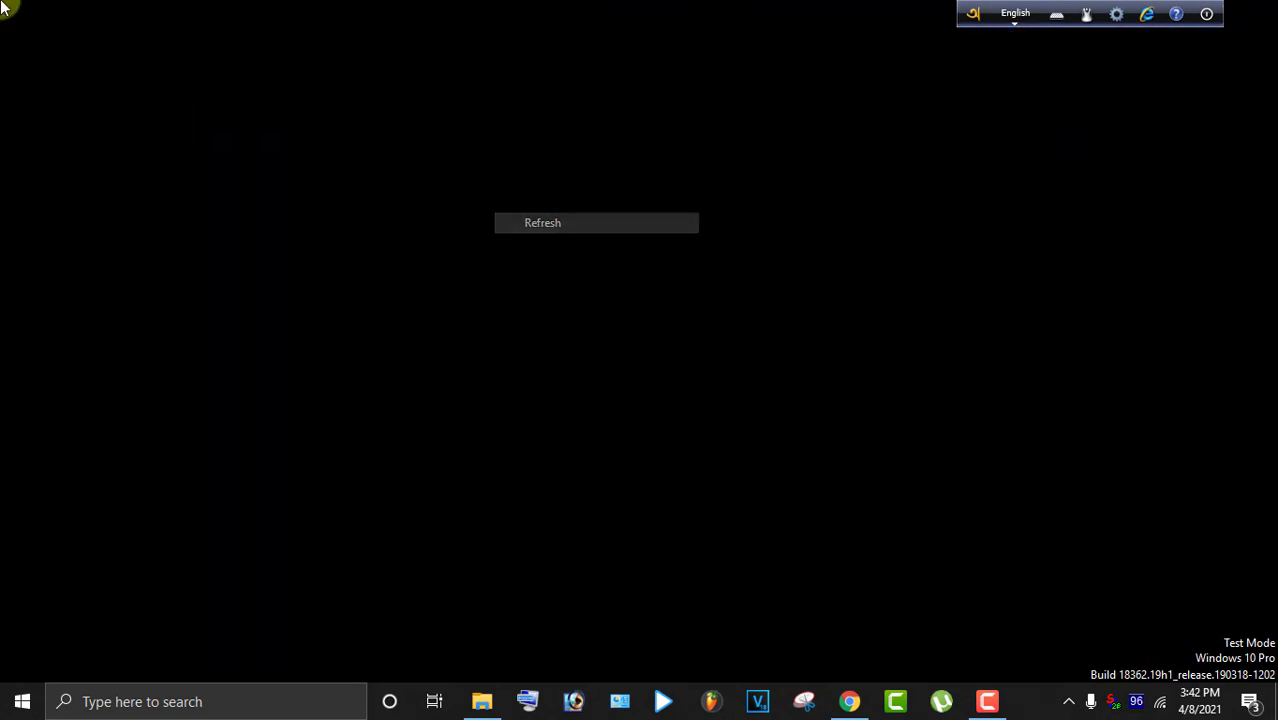
# Open This PC in a maximized window, refresh it, and open the softwer 2 (E:) drive.
pyautogui.doubleClick(30, 28)
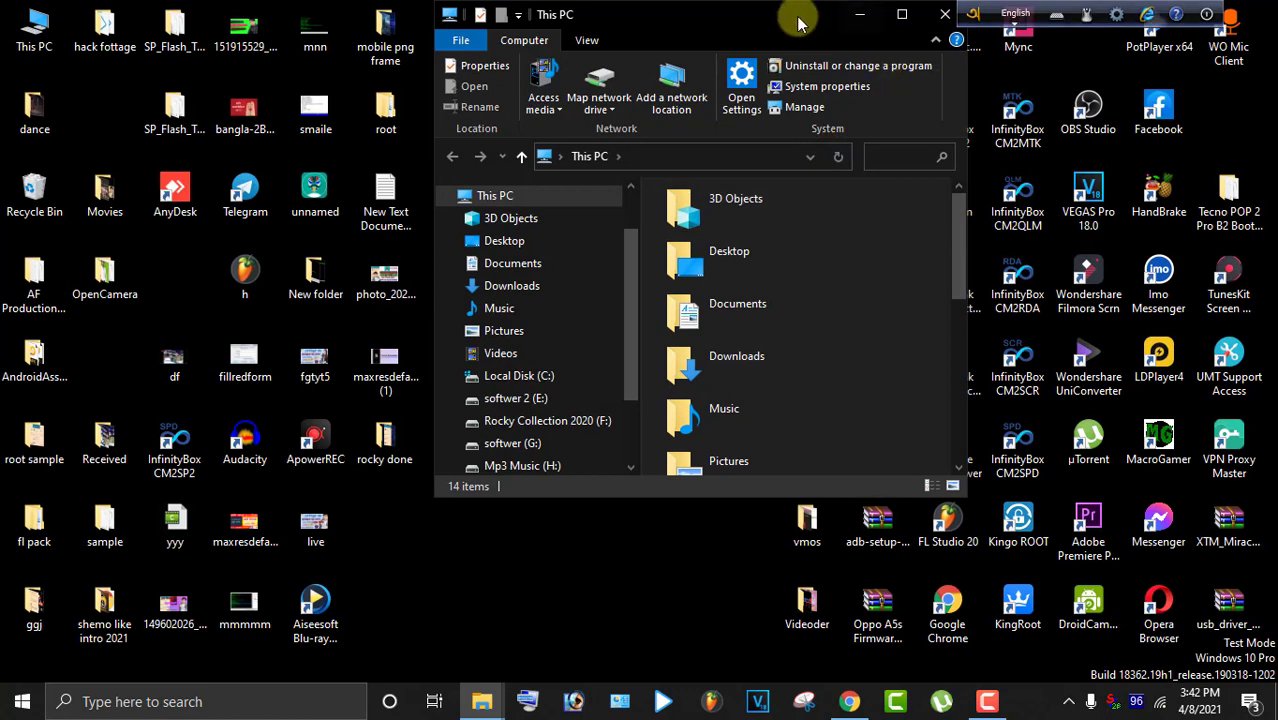
pyautogui.click(898, 18)
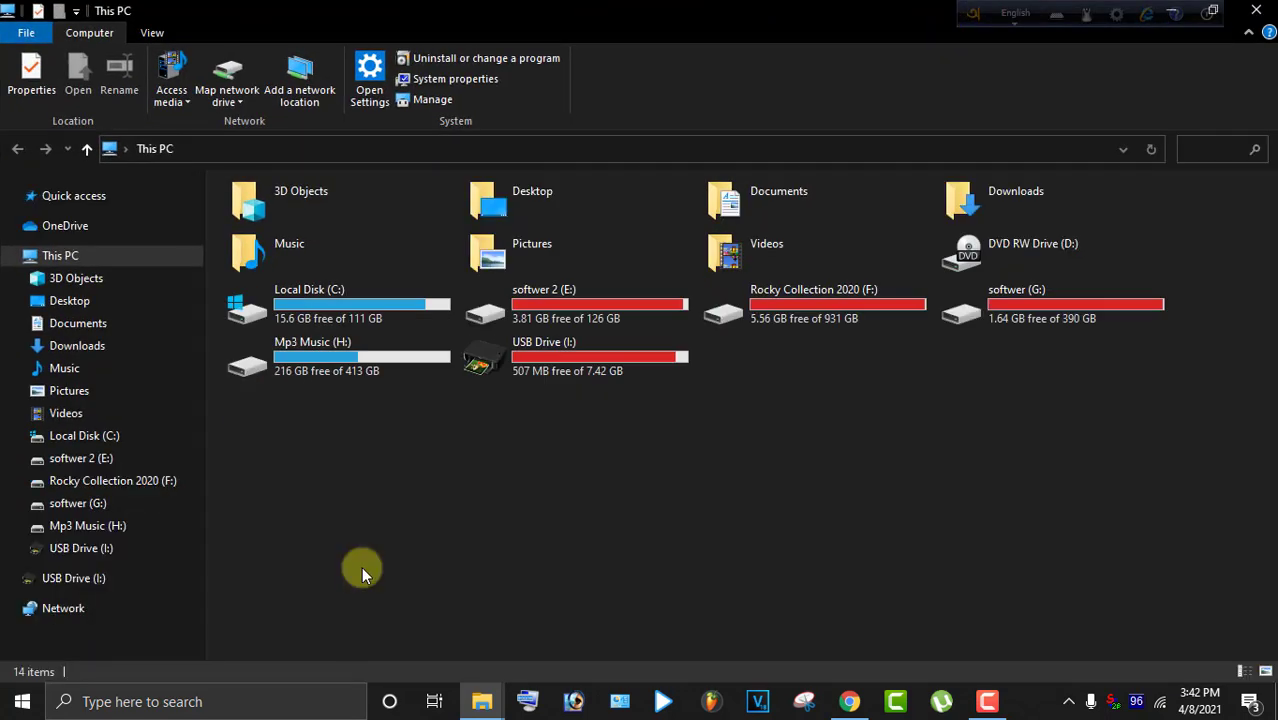
pyautogui.rightClick(401, 504)
pyautogui.click(465, 360)
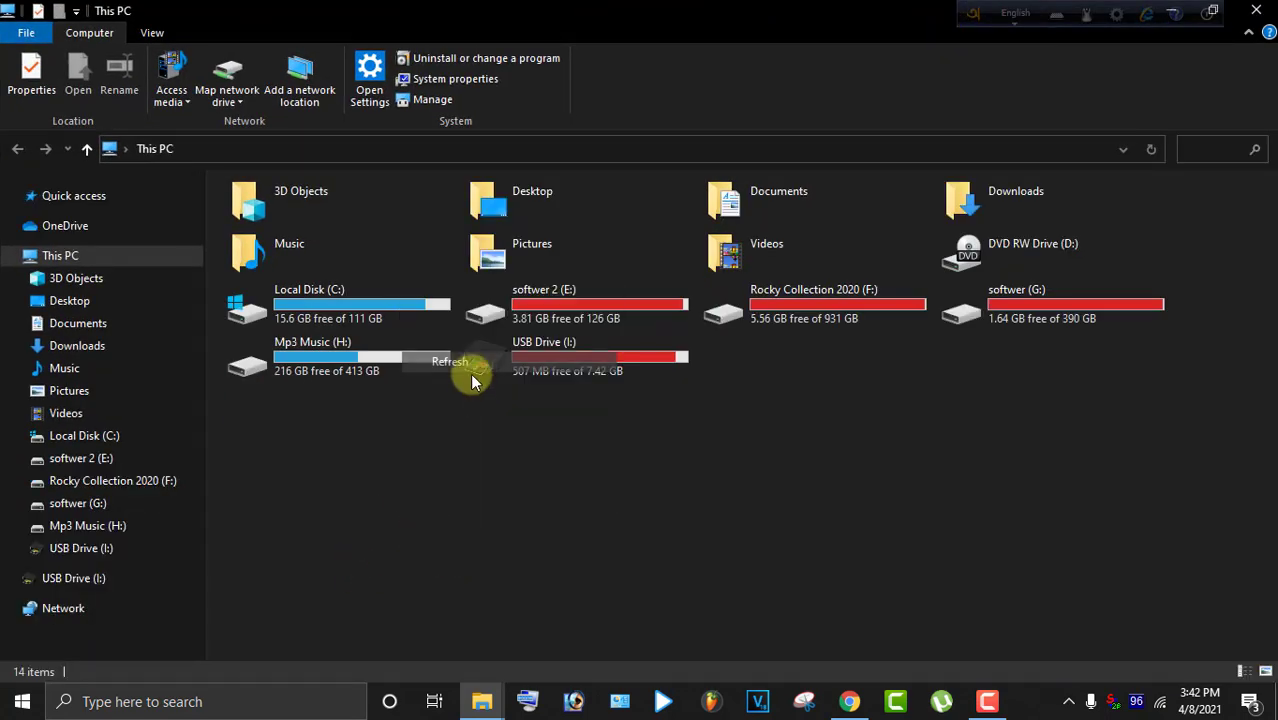
pyautogui.doubleClick(555, 315)
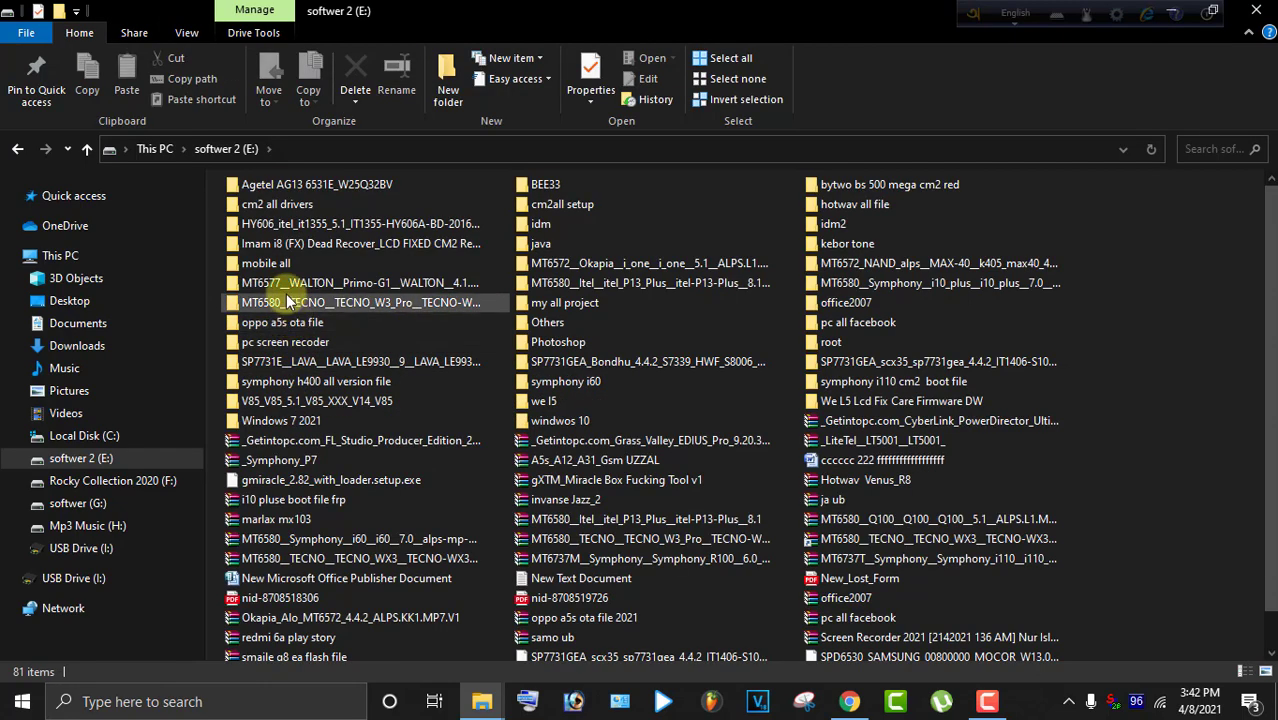
# Examine the boot image file in the MT6577 WALTON Primo-G1 firmware folder, and return to the softwer 2 (E:) drive.
pyautogui.scroll(-1, 400, 350)
pyautogui.scroll(1, 520, 340)
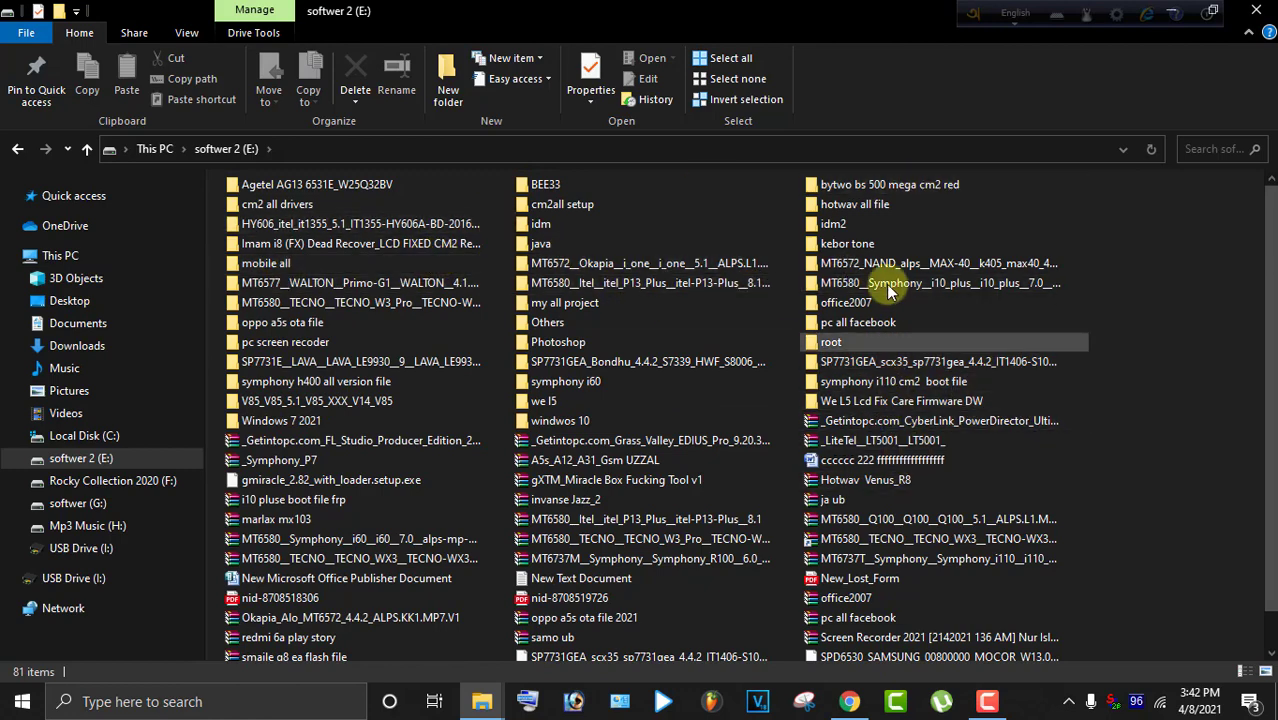
pyautogui.doubleClick(290, 280)
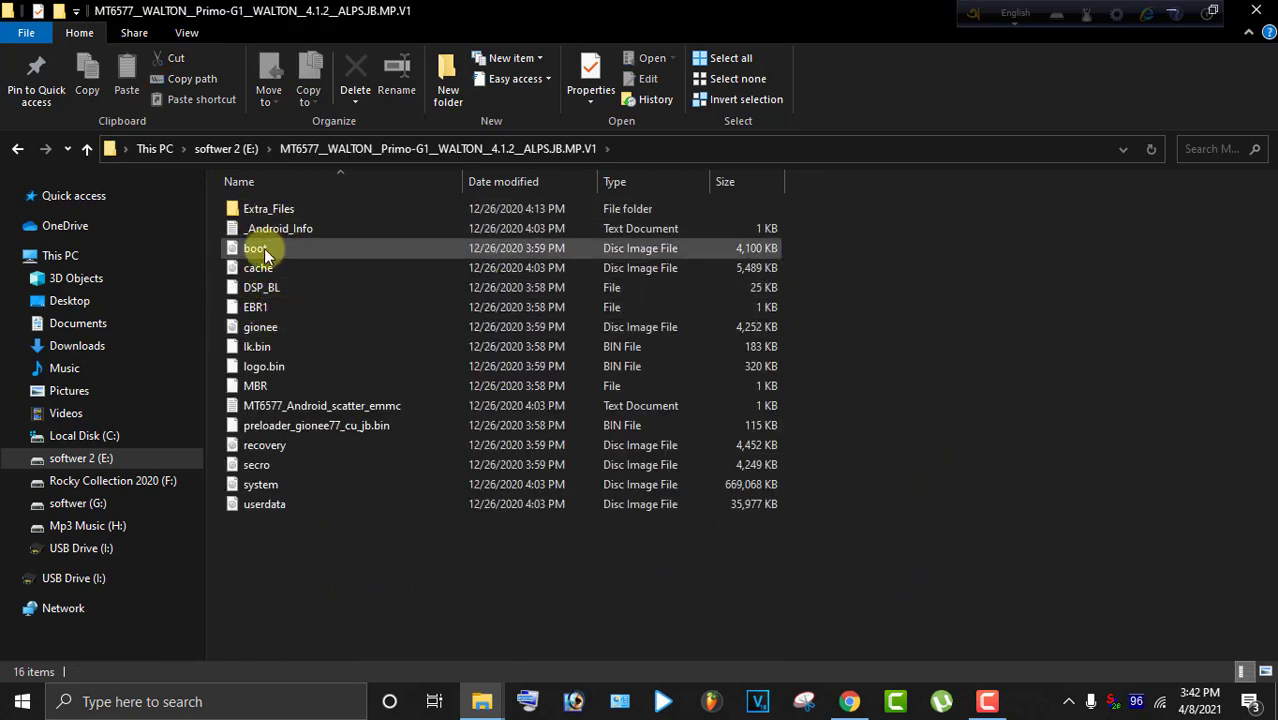
pyautogui.click(262, 255)
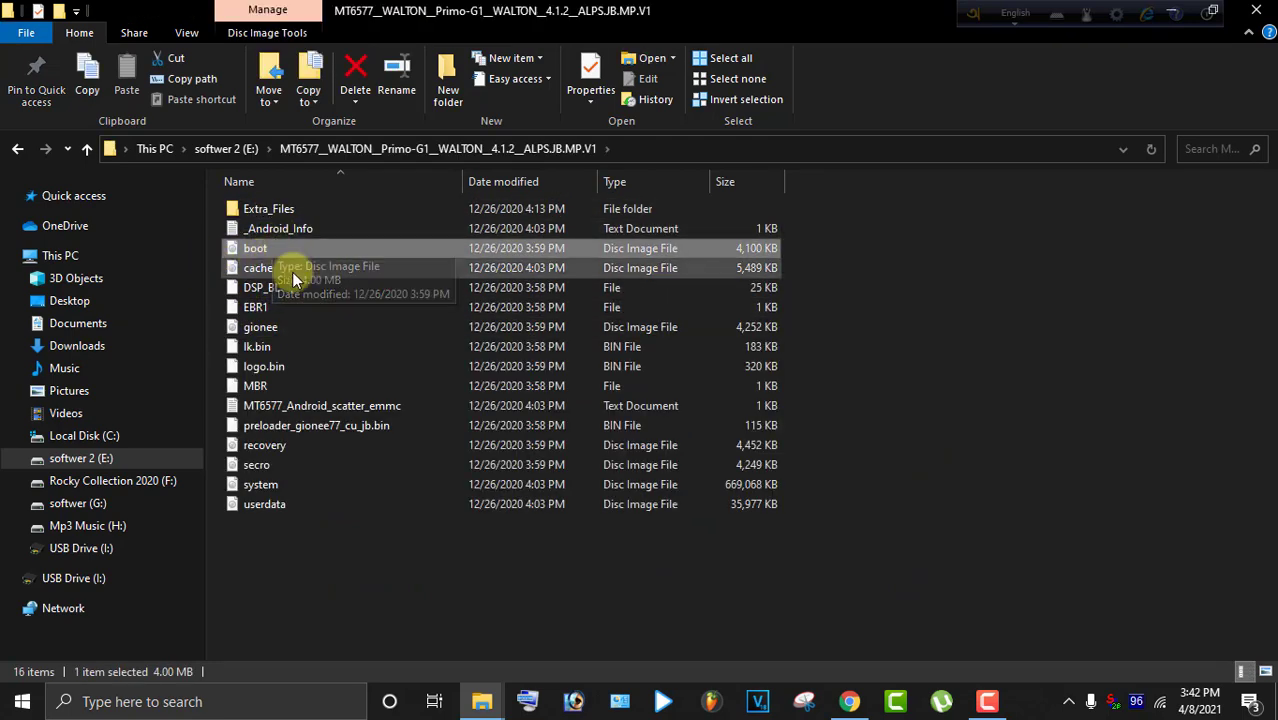
pyautogui.click(17, 152)
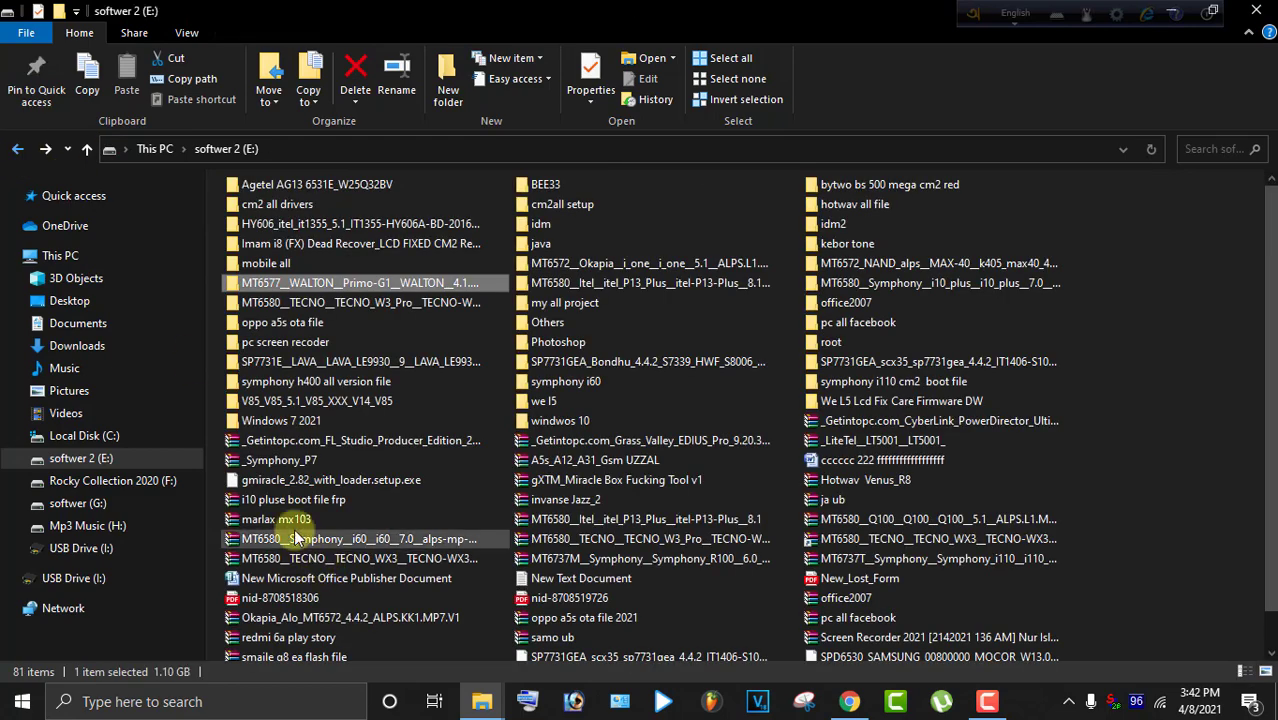
# Open the oppo a5s ota file folder on the softwer 2 (E:) drive and copy its boot image file to the desktop.
pyautogui.rightClick(294, 532)
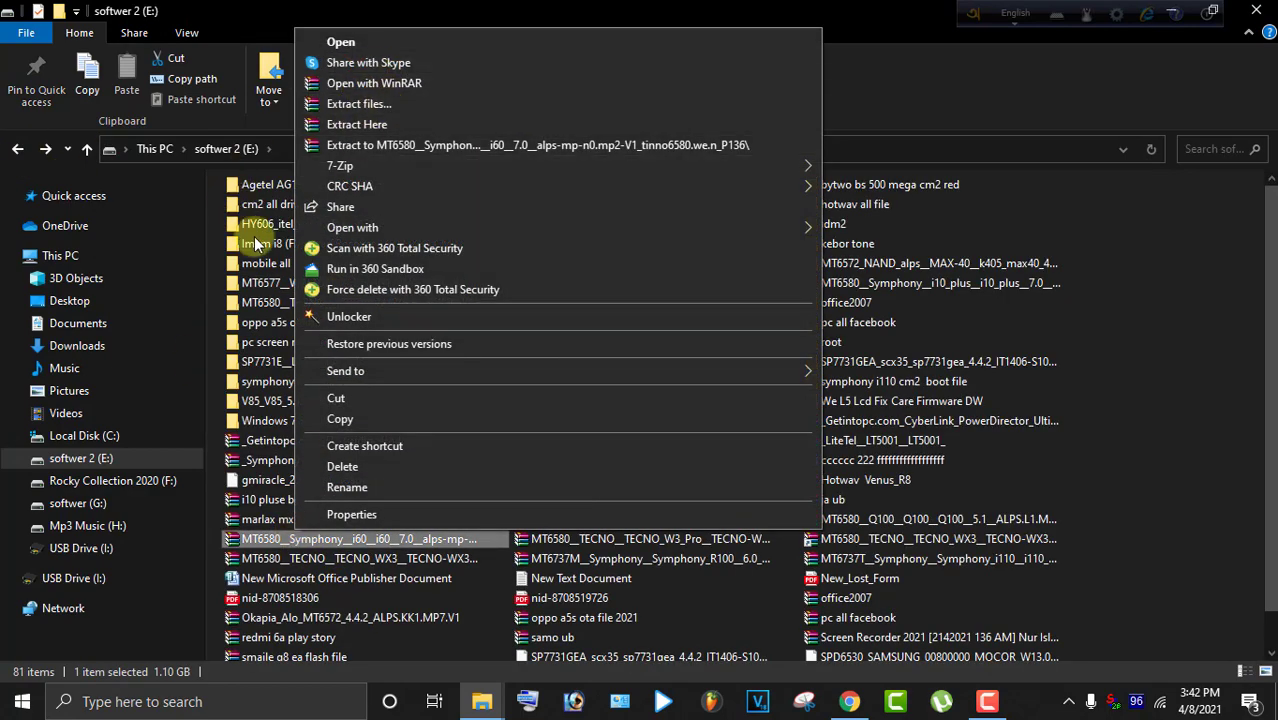
pyautogui.click(244, 320)
pyautogui.doubleClick(244, 323)
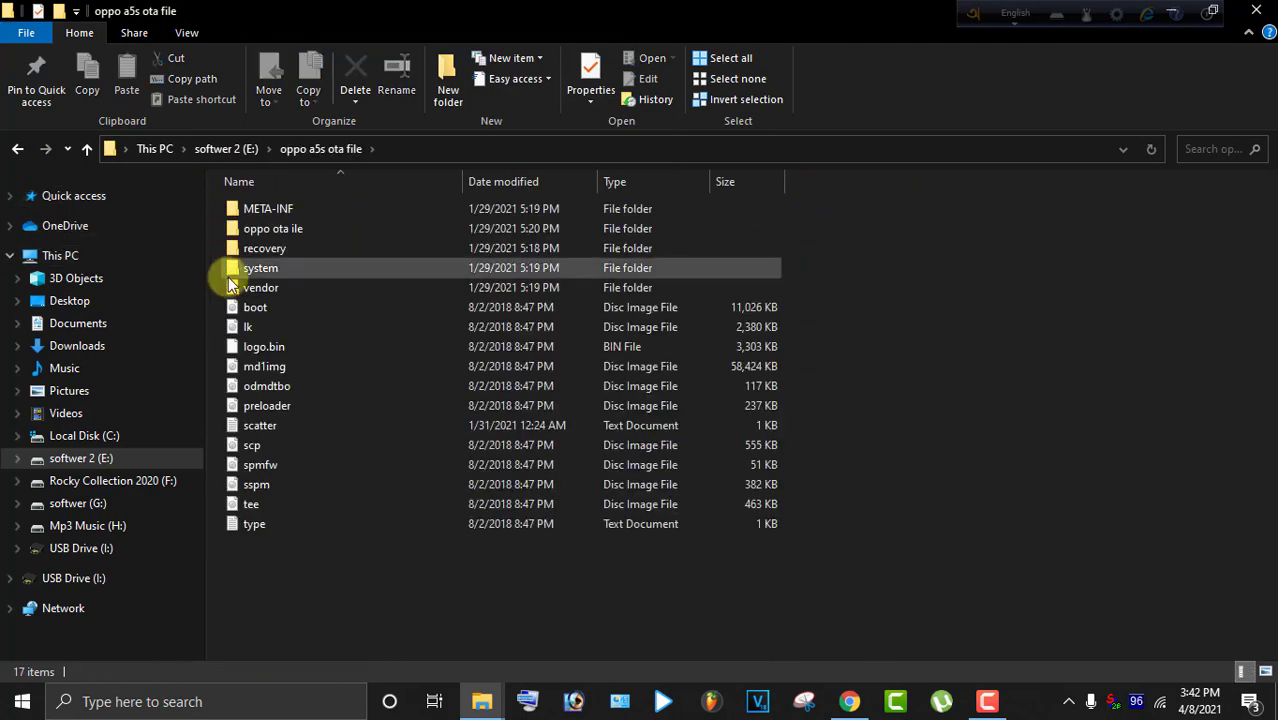
pyautogui.click(251, 308)
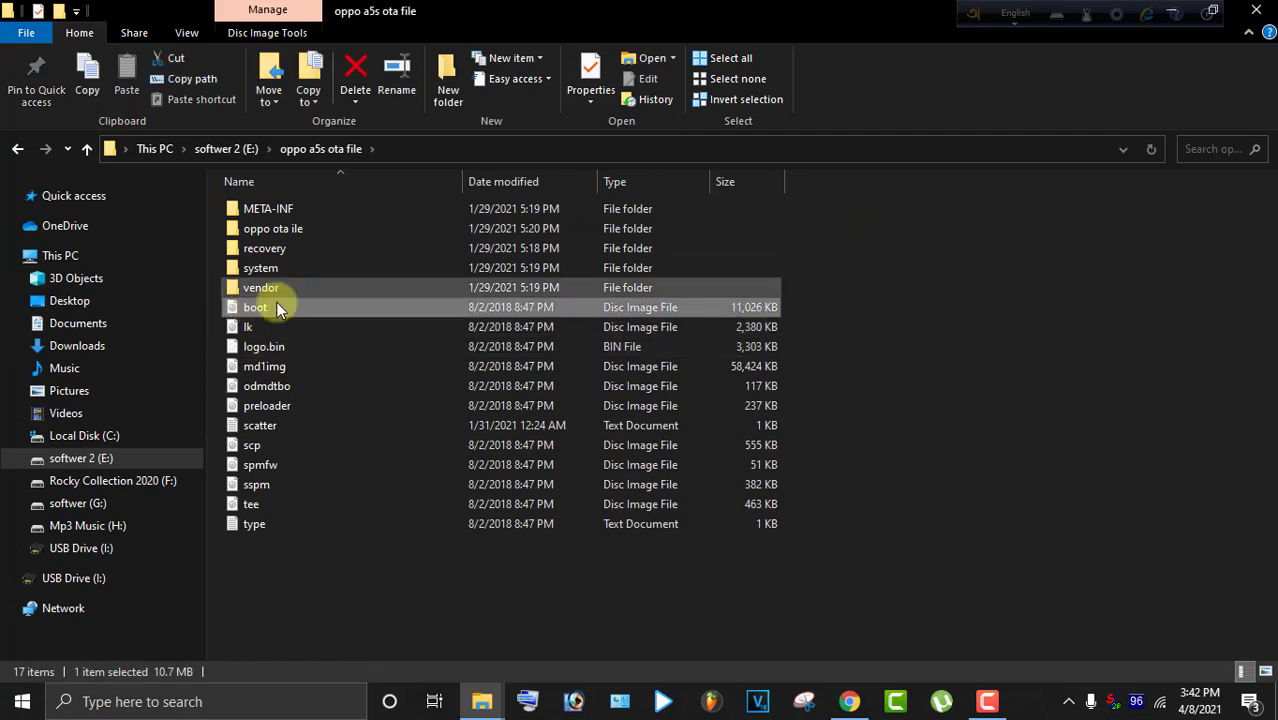
pyautogui.doubleClick(586, 6)
pyautogui.moveTo(690, 315); pyautogui.dragTo(524, 621)
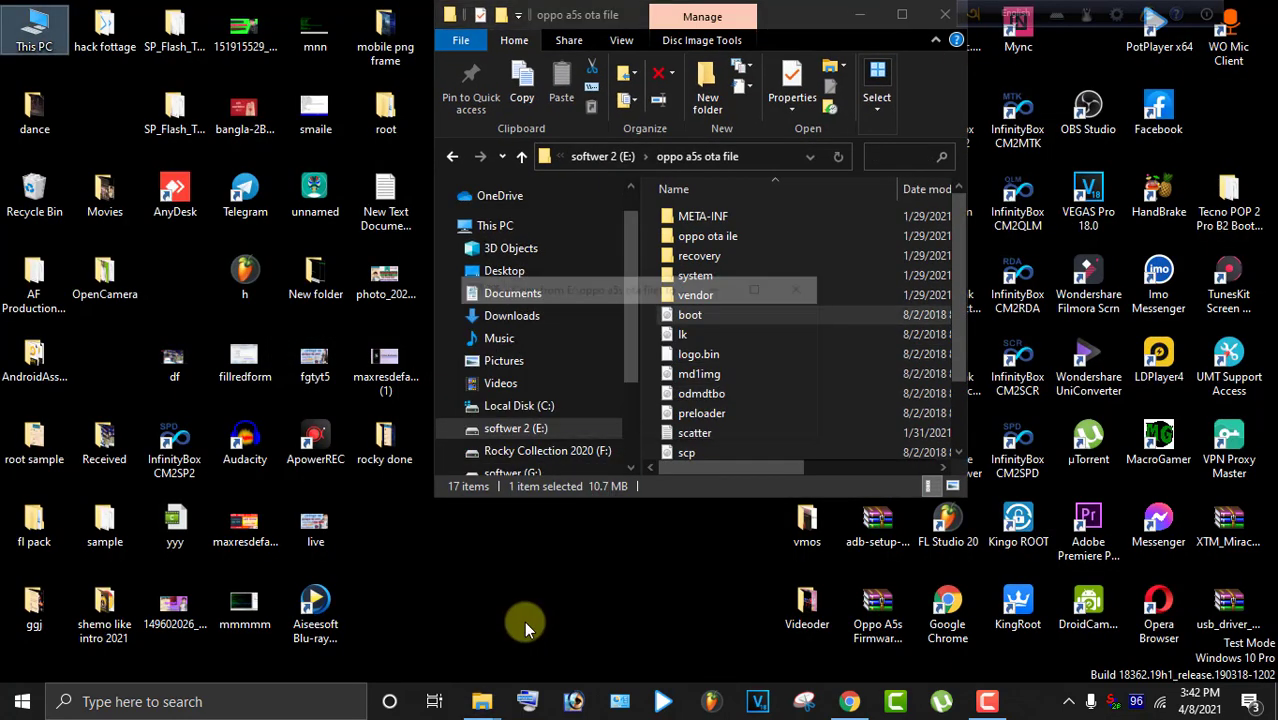
# Close the oppo a5s ota file folder window and refresh the desktop.
pyautogui.click(940, 18)
pyautogui.rightClick(605, 402)
pyautogui.moveTo(614, 407)
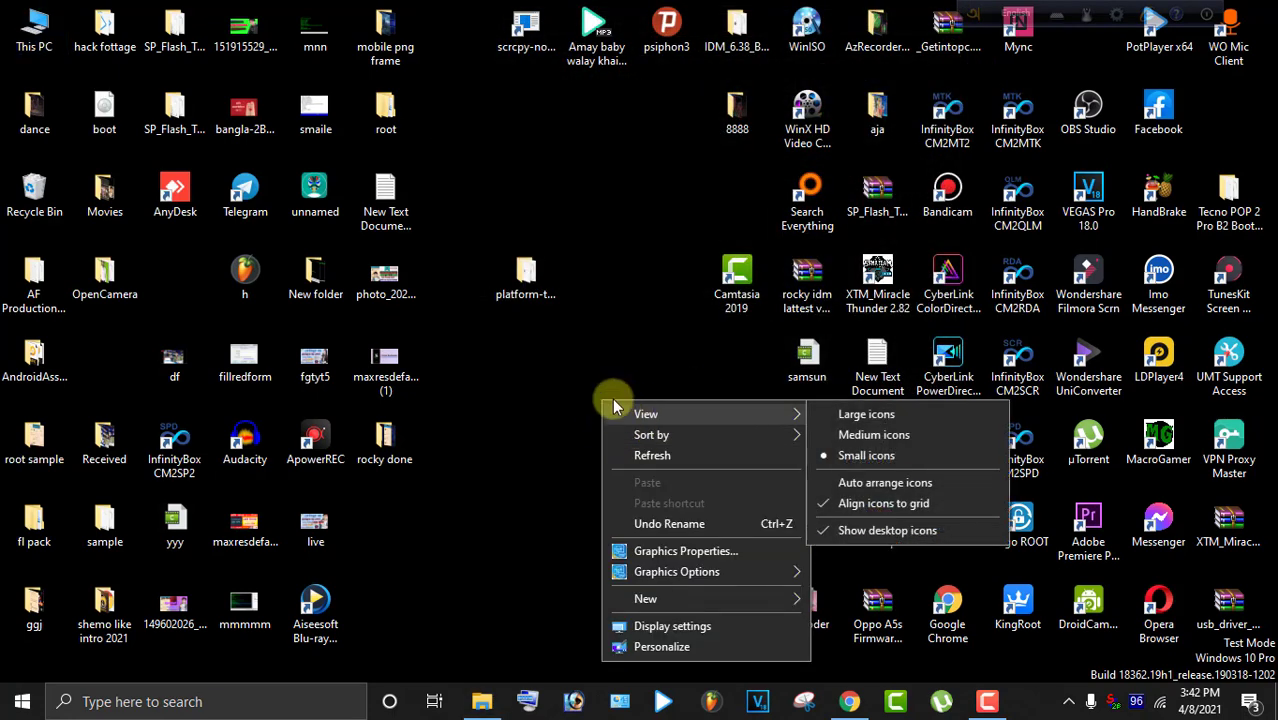
pyautogui.rightClick(622, 266)
pyautogui.click(640, 322)
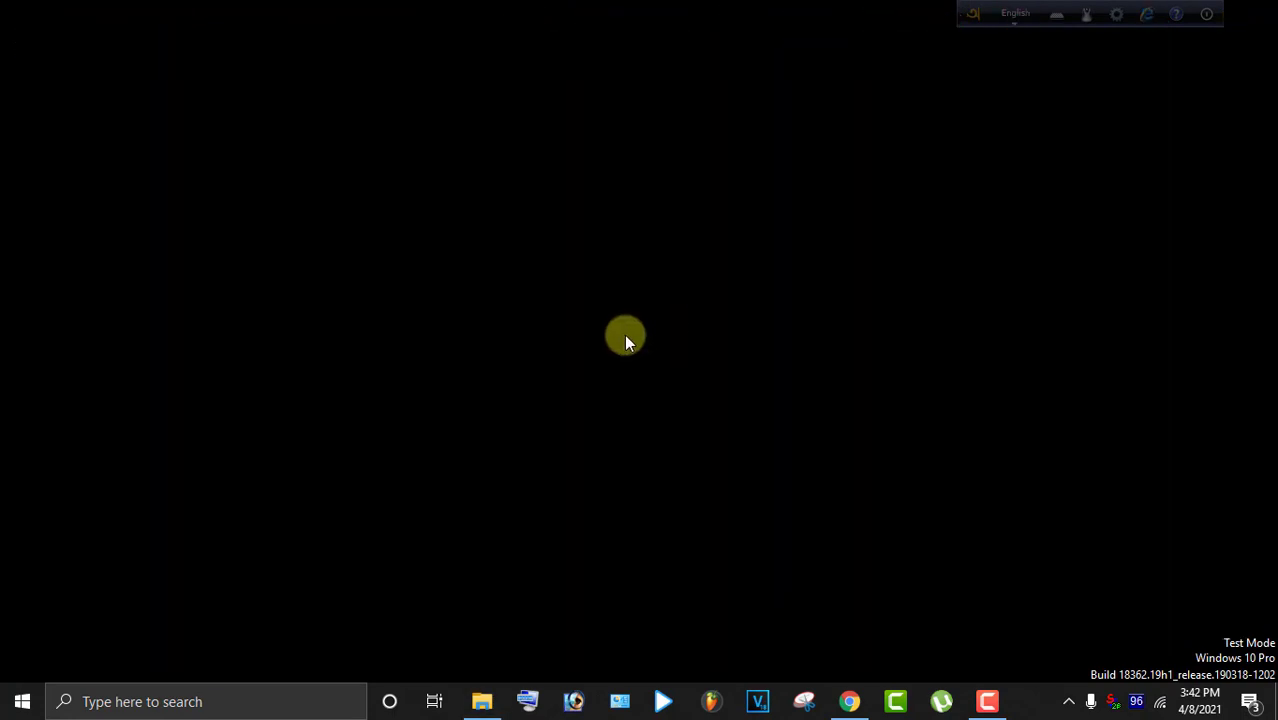
pyautogui.rightClick(604, 396)
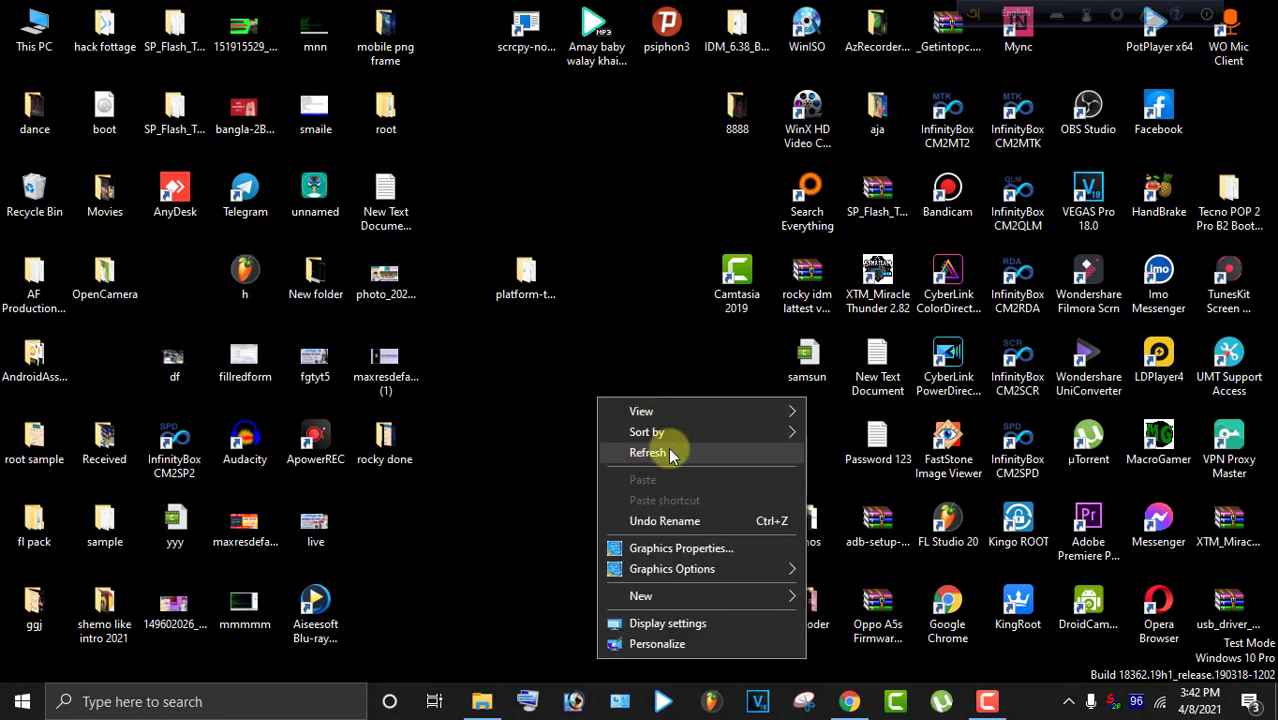
pyautogui.click(668, 447)
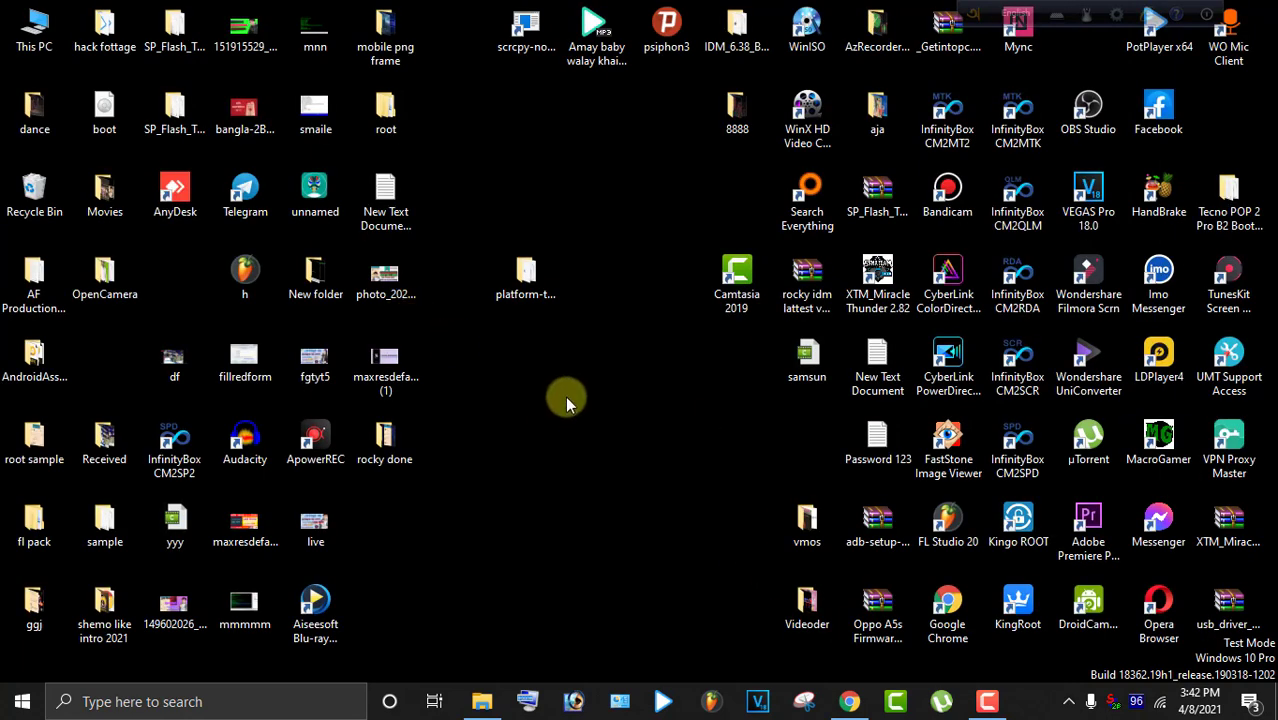
pyautogui.click(987, 701)
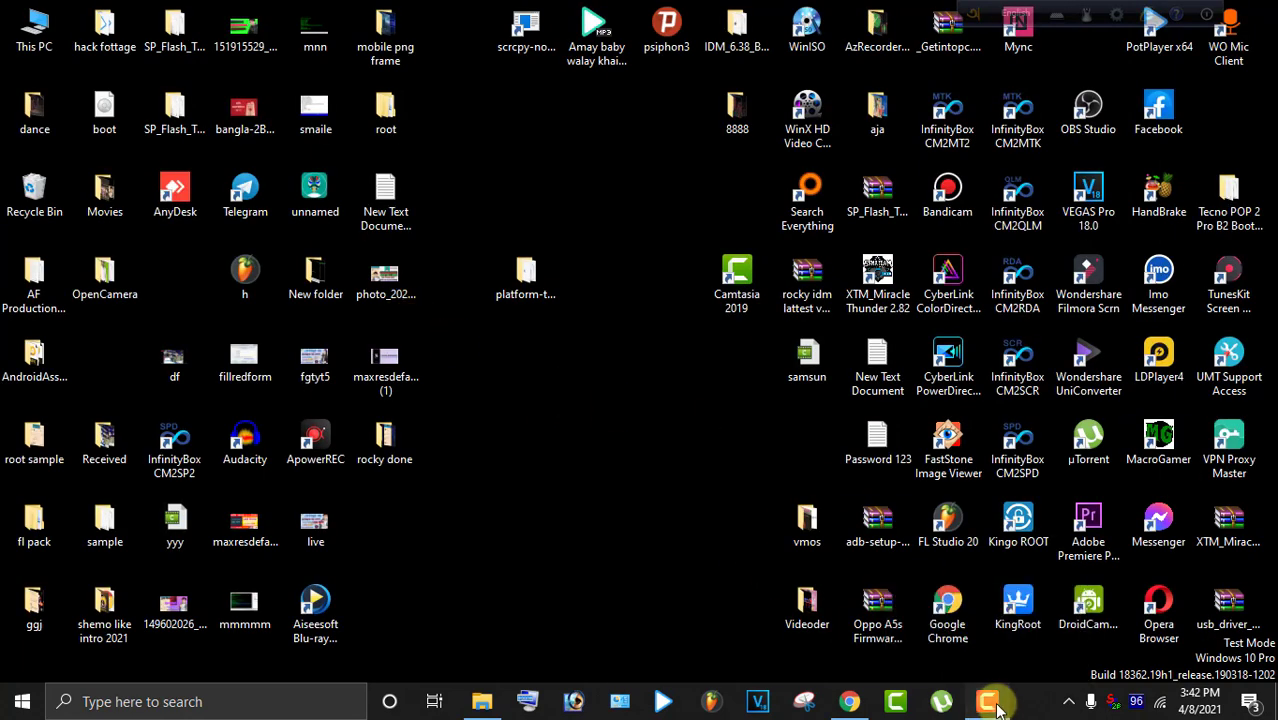
pyautogui.click(1047, 633)
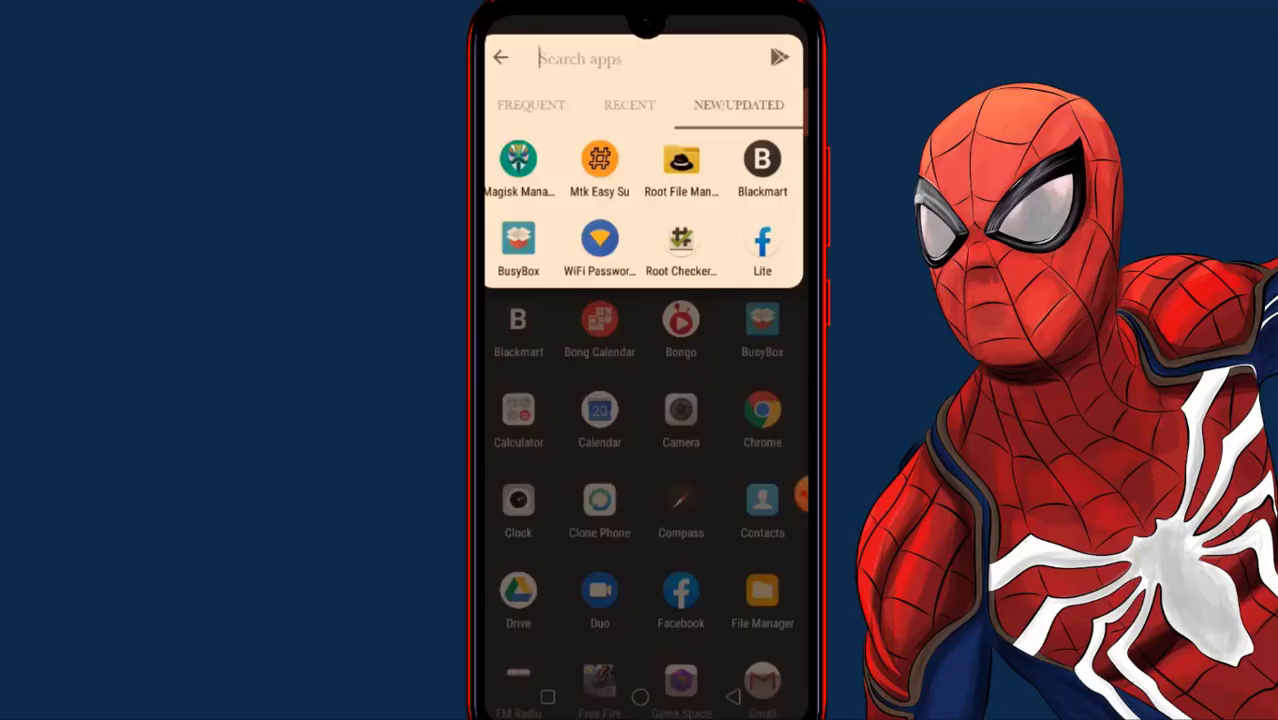